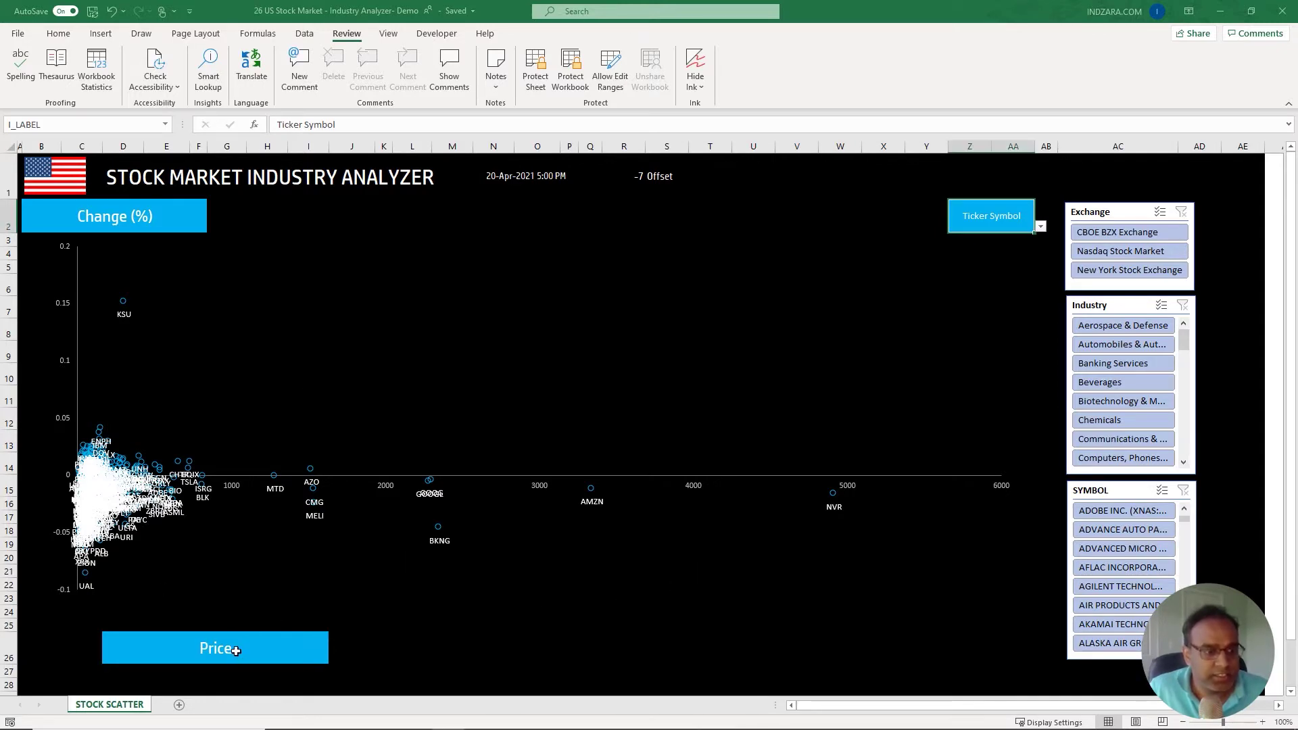
# - Switch the scatter's horizontal-axis measure from Price to Employees
pyautogui.click(284, 646)
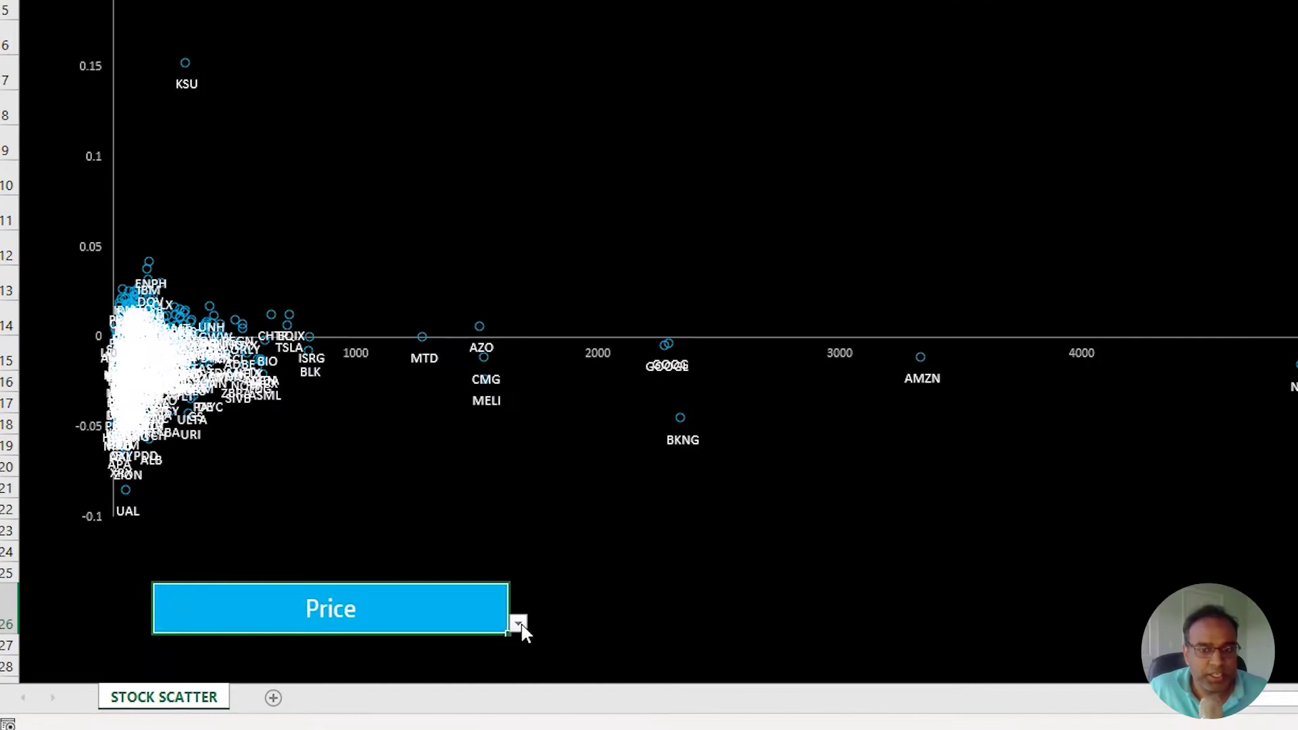
pyautogui.click(524, 622)
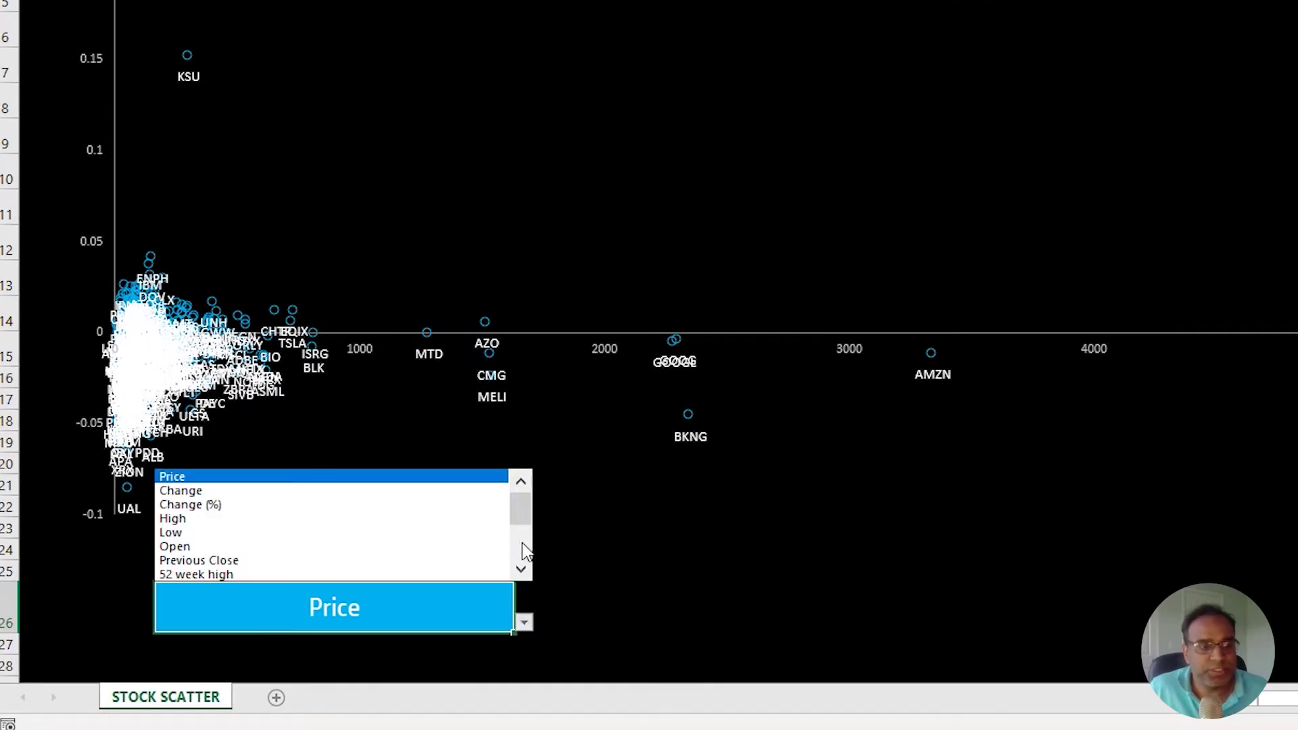
pyautogui.moveTo(521, 508); pyautogui.dragTo(519, 549)
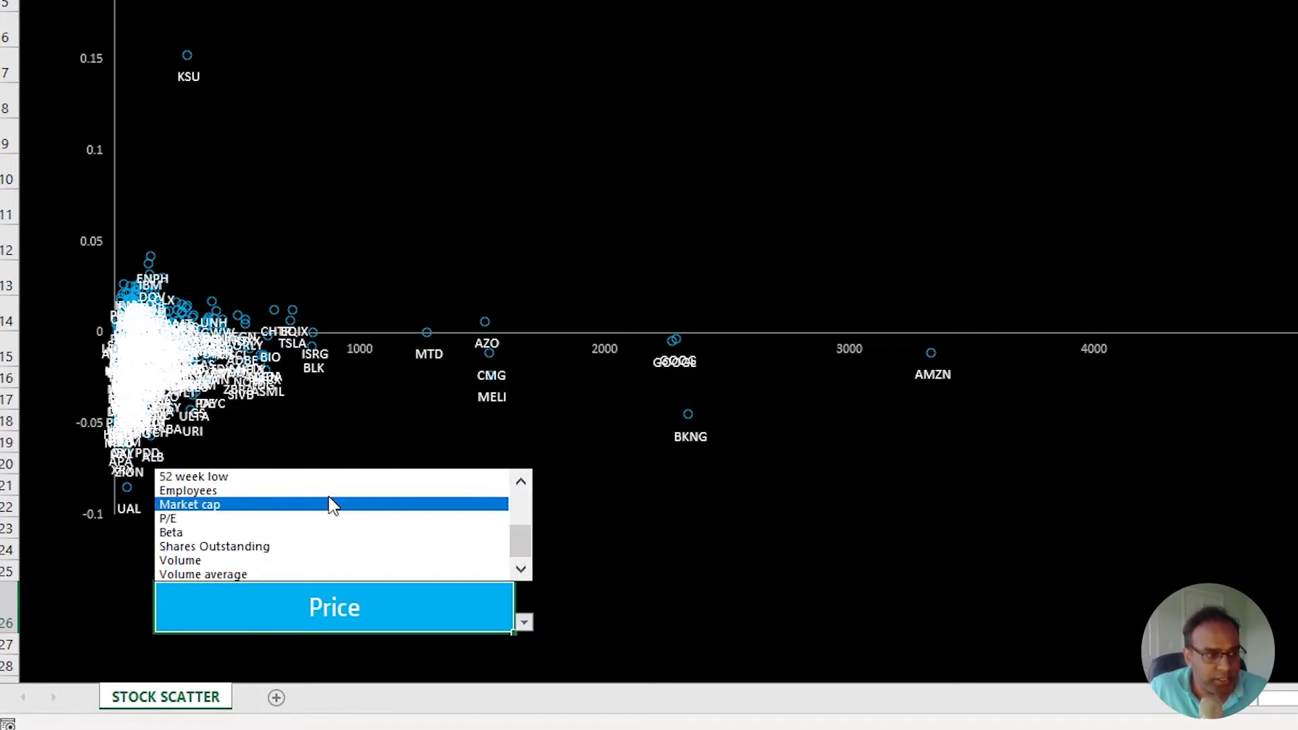
pyautogui.click(325, 491)
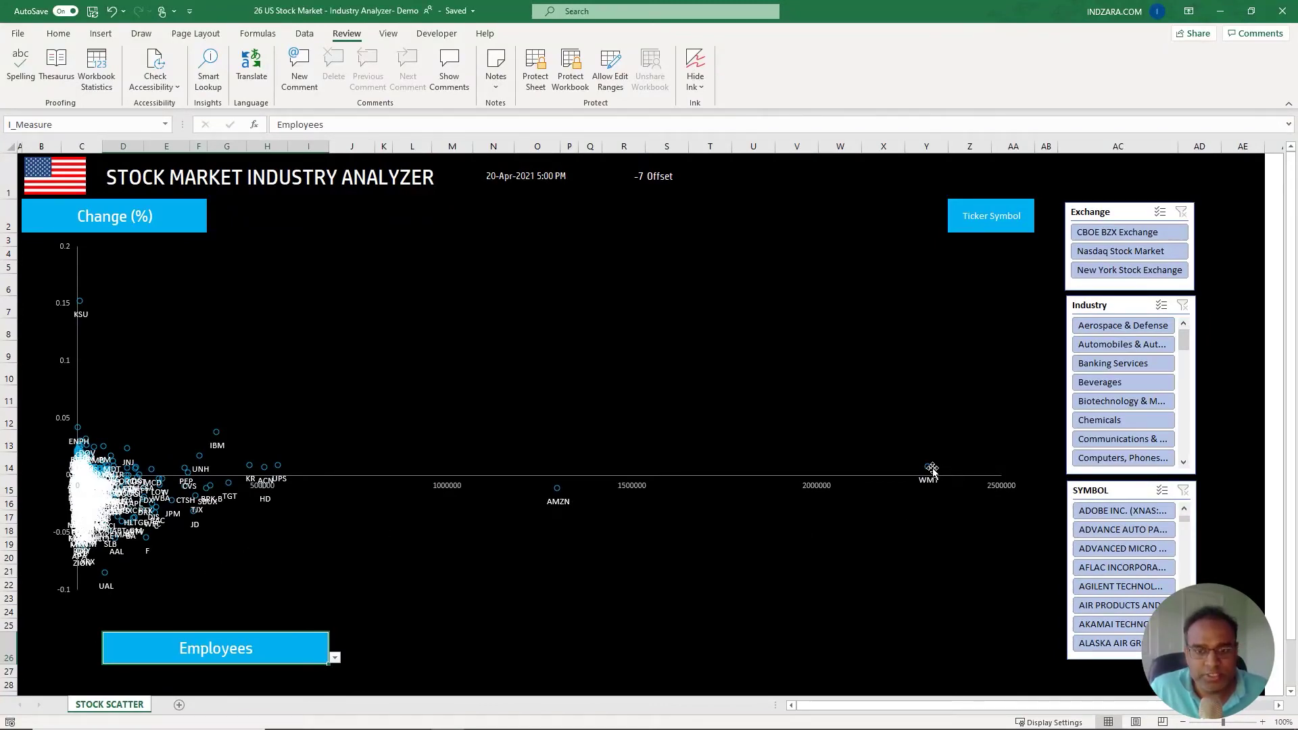
pyautogui.moveTo(930, 468)
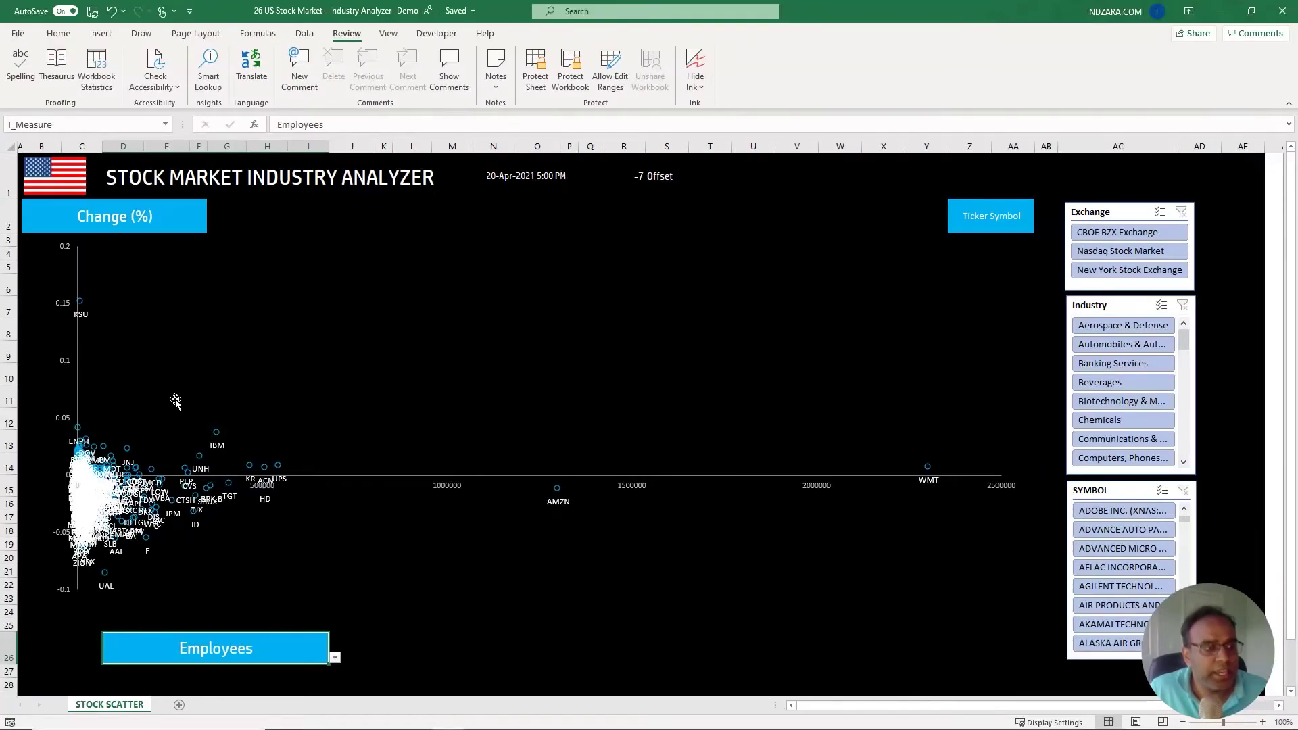
# - Change the vertical-axis measure from Change (%) to Price, plotting Price against Employees
pyautogui.click(170, 221)
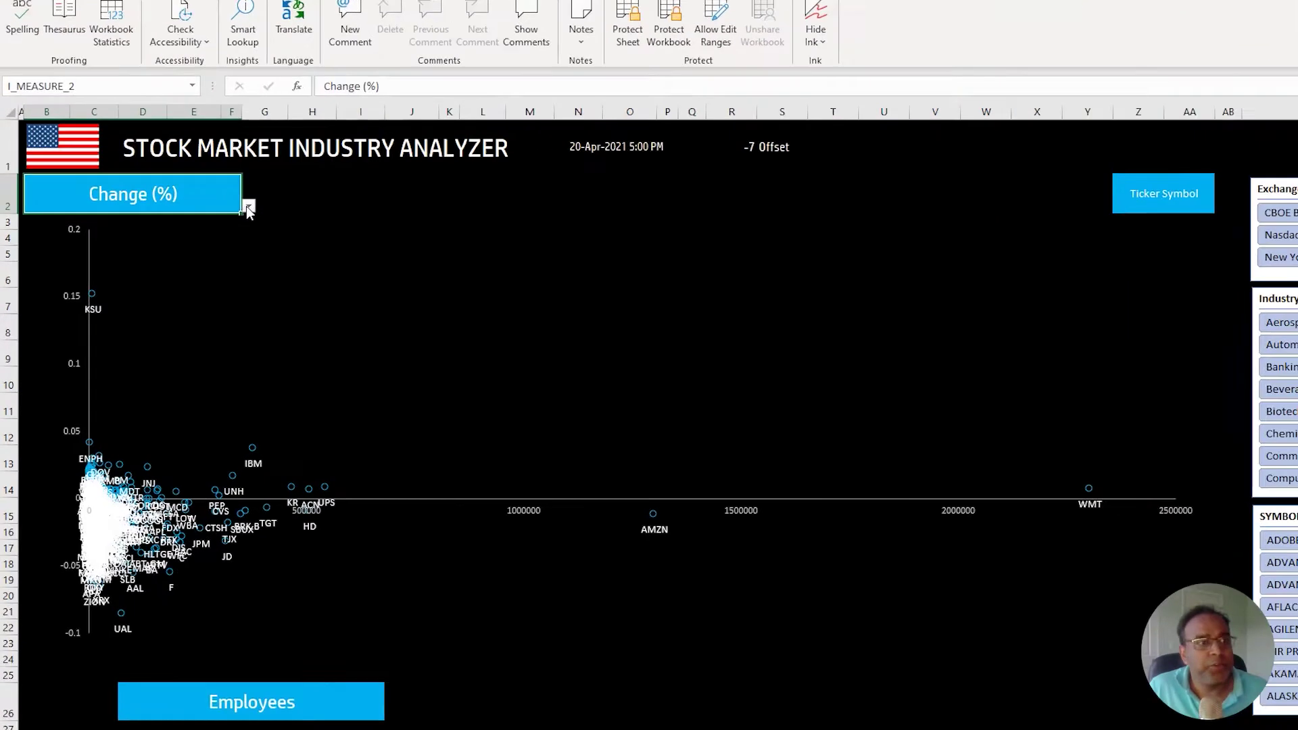
pyautogui.click(213, 226)
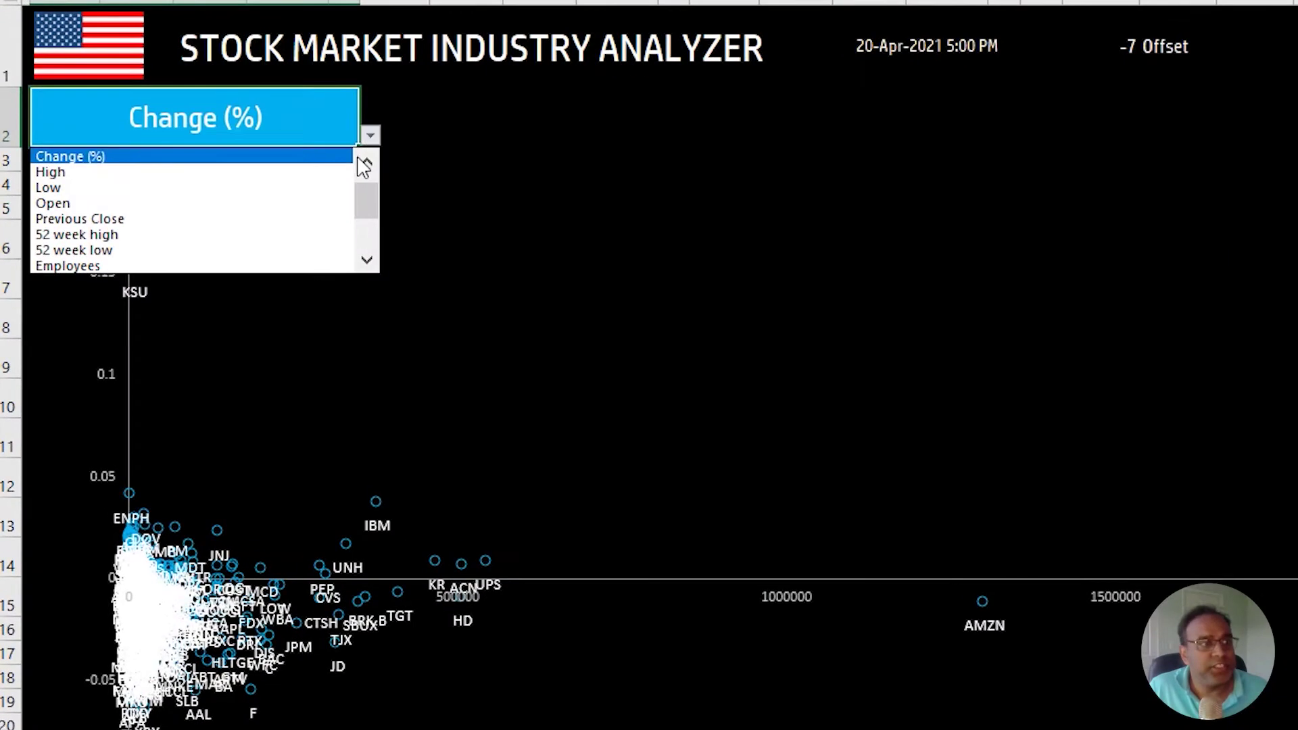
pyautogui.moveTo(370, 203); pyautogui.dragTo(371, 167)
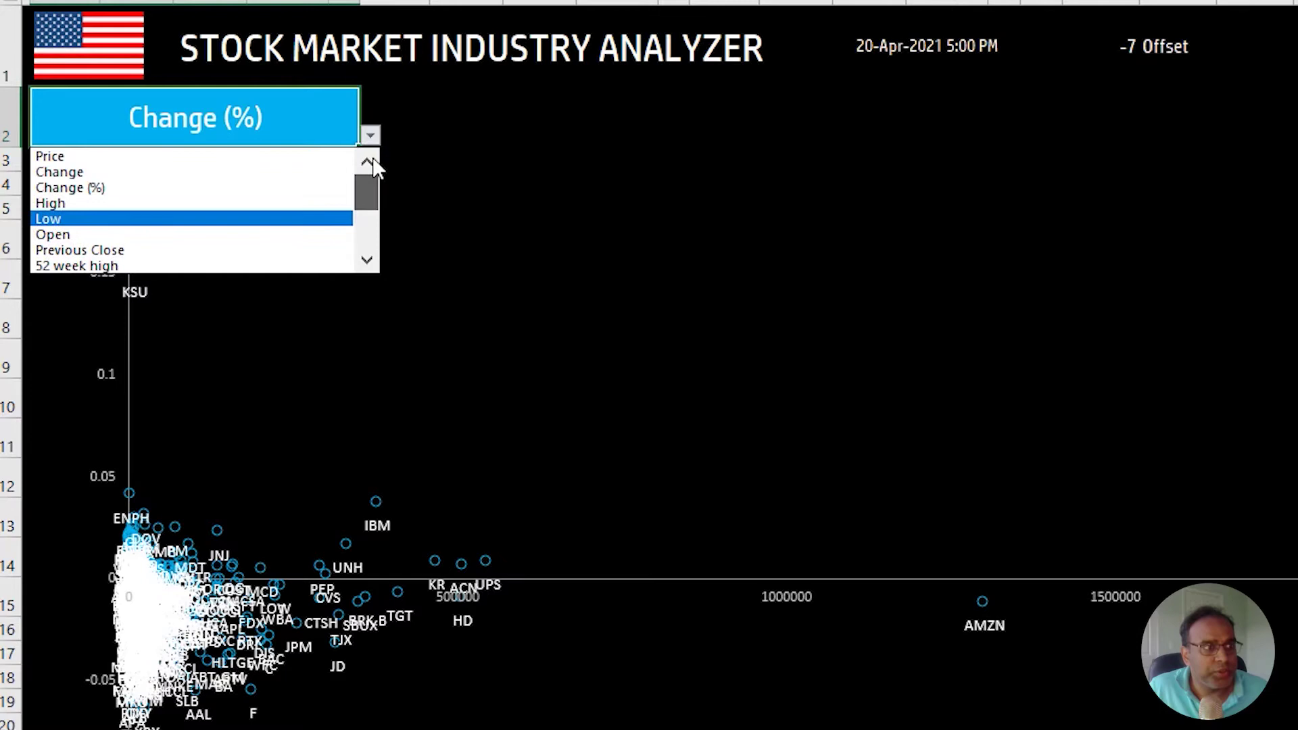
pyautogui.click(327, 160)
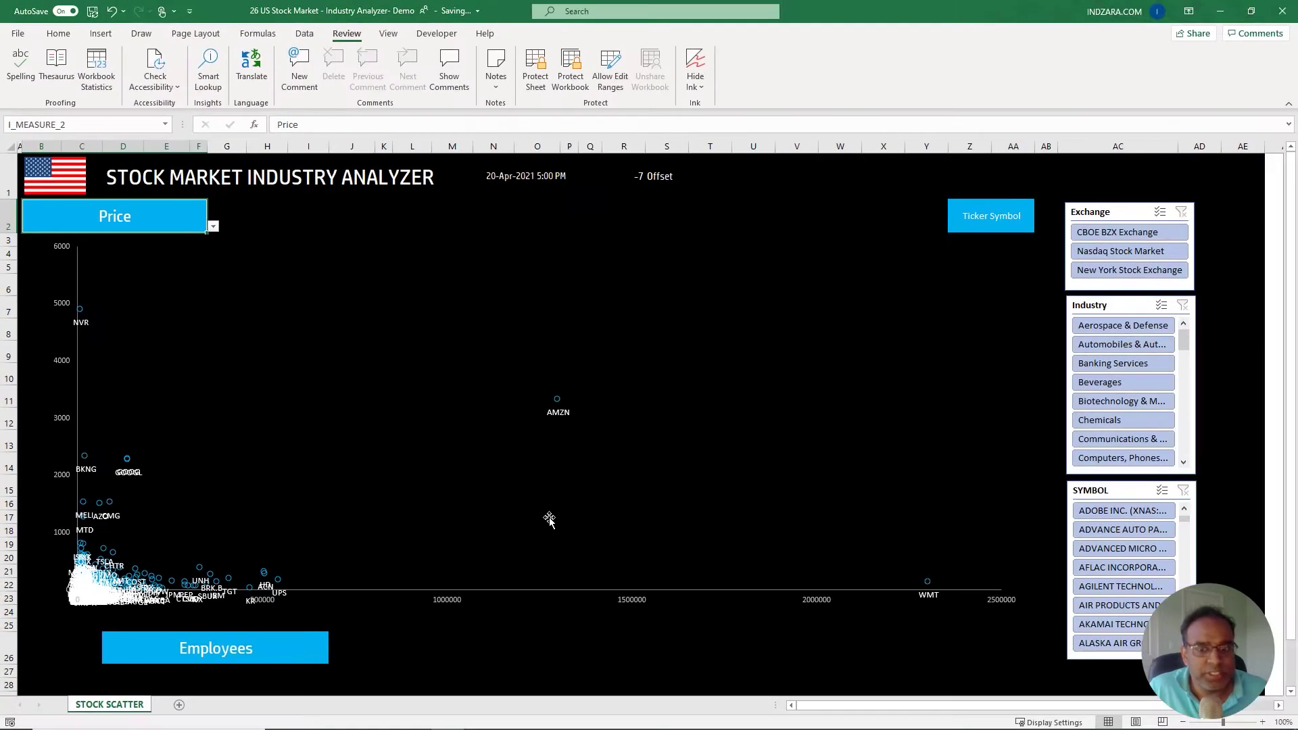
pyautogui.moveTo(927, 582)
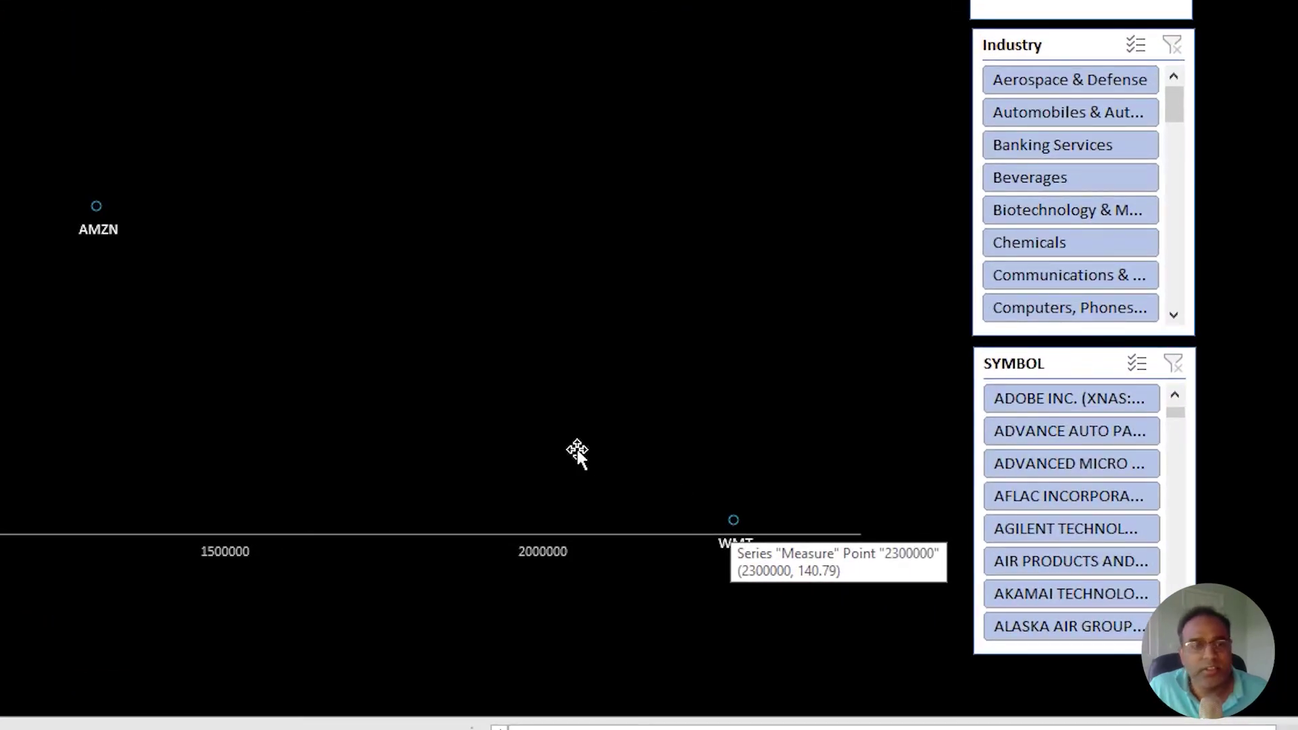
pyautogui.moveTo(98, 211)
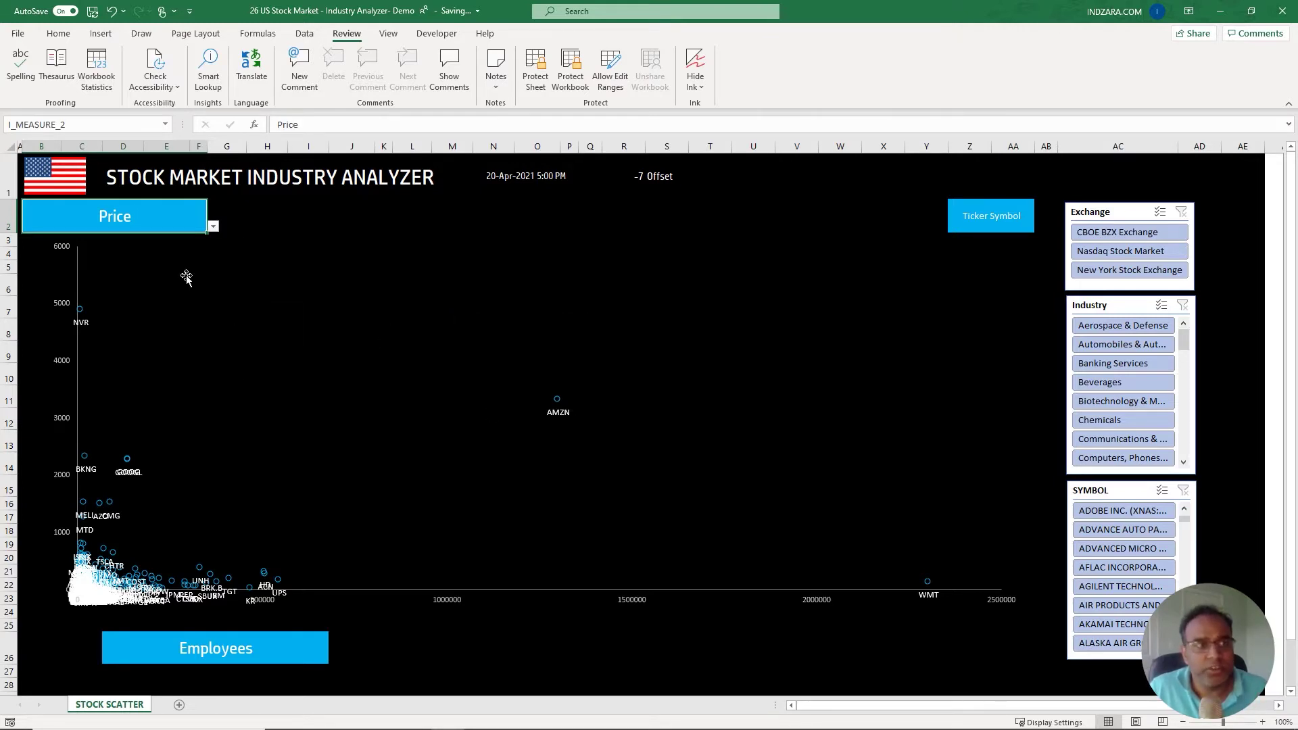
pyautogui.click(213, 229)
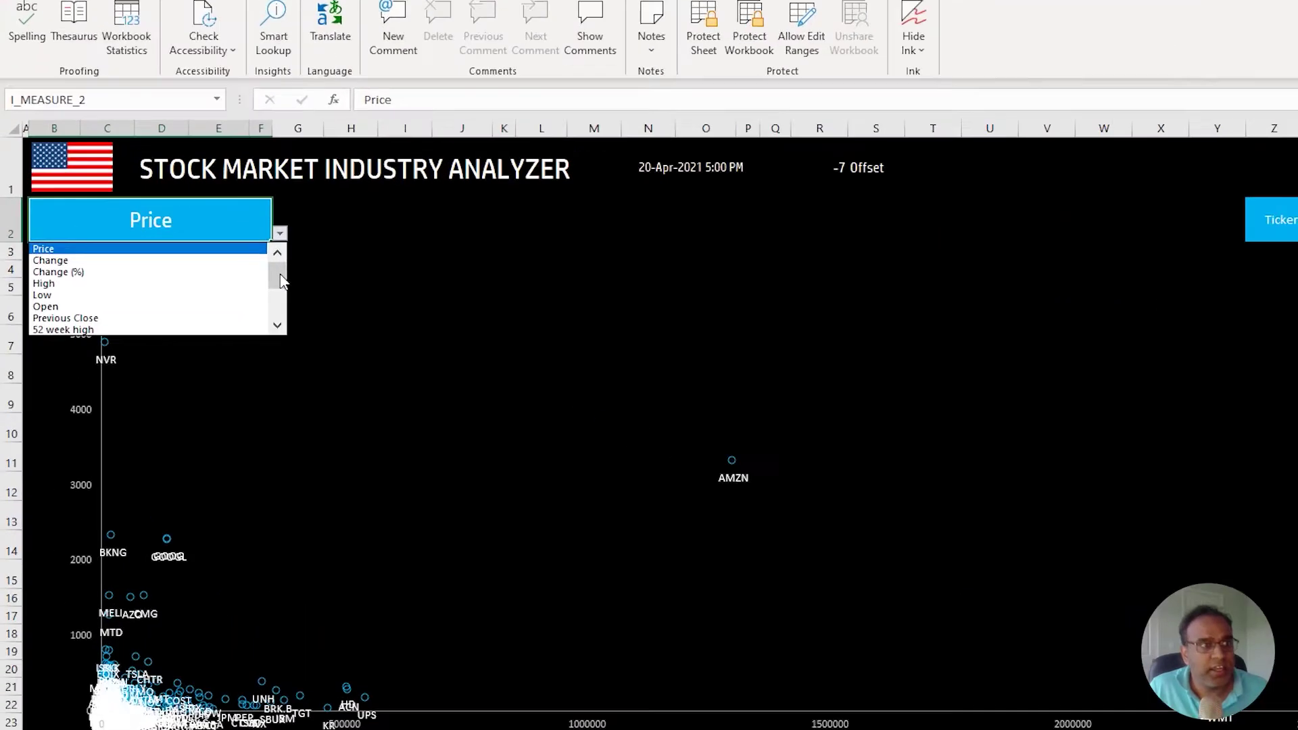
pyautogui.scroll(-2, 213, 290)
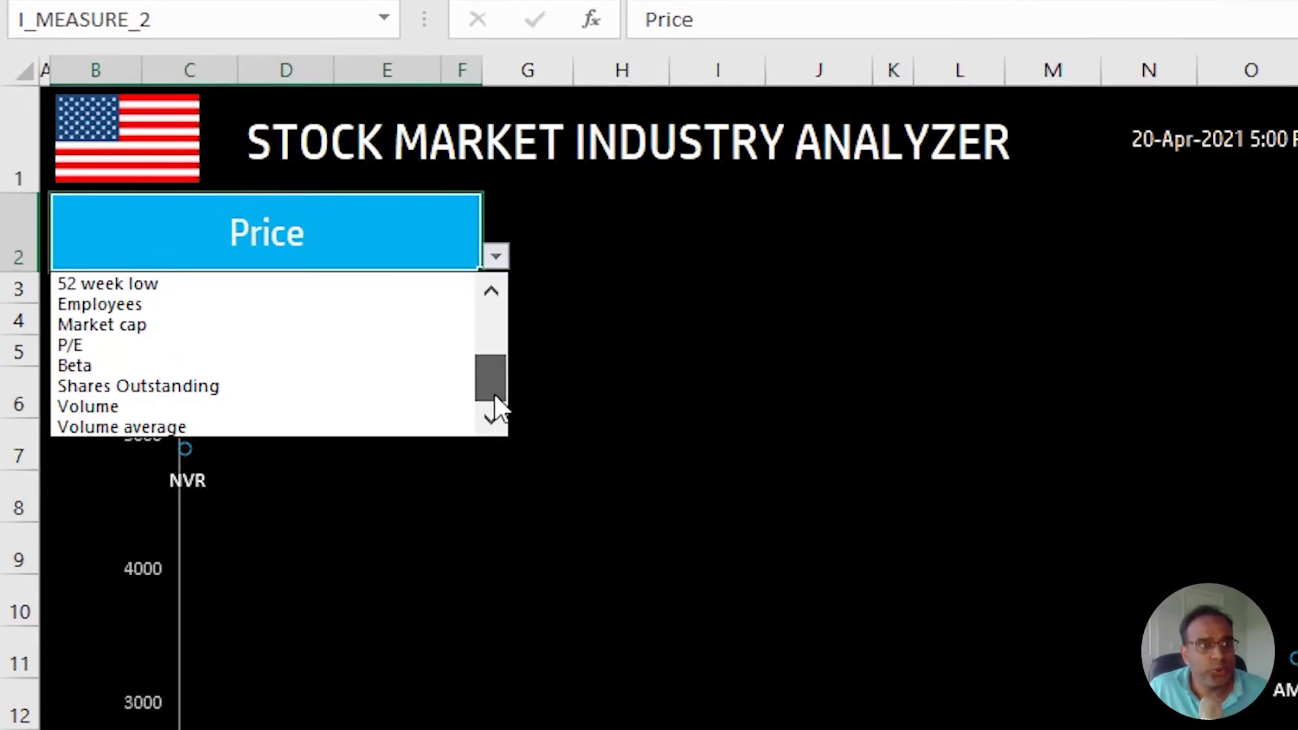
pyautogui.moveTo(493, 393); pyautogui.dragTo(493, 304)
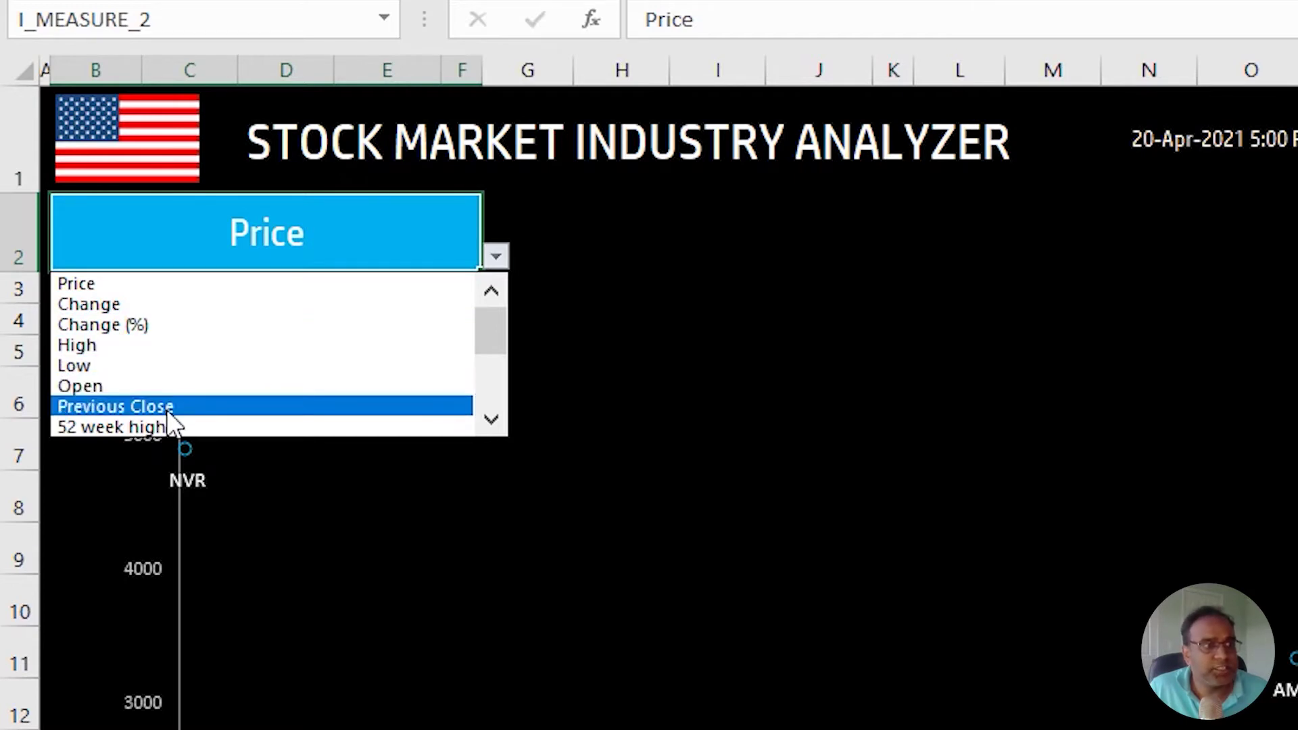
pyautogui.click(493, 424)
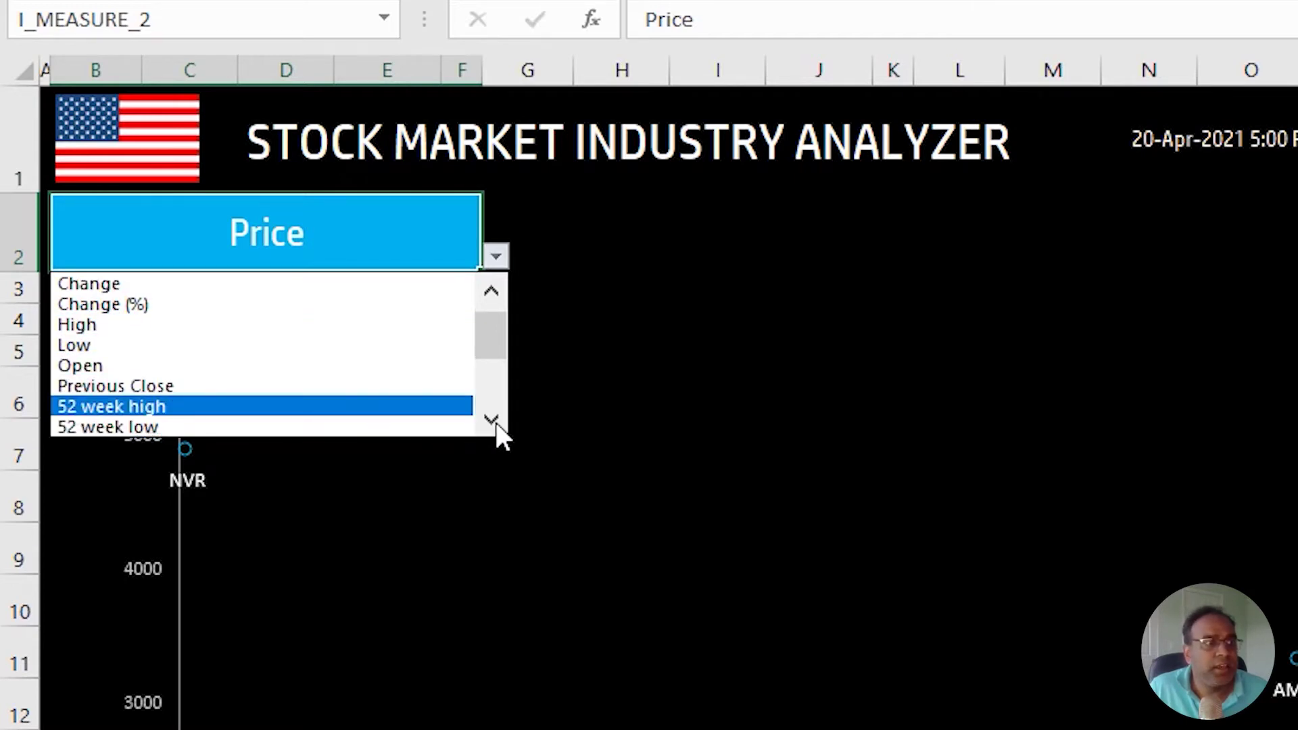
pyautogui.click(493, 423)
pyautogui.click(494, 424)
pyautogui.click(494, 420)
pyautogui.click(493, 420)
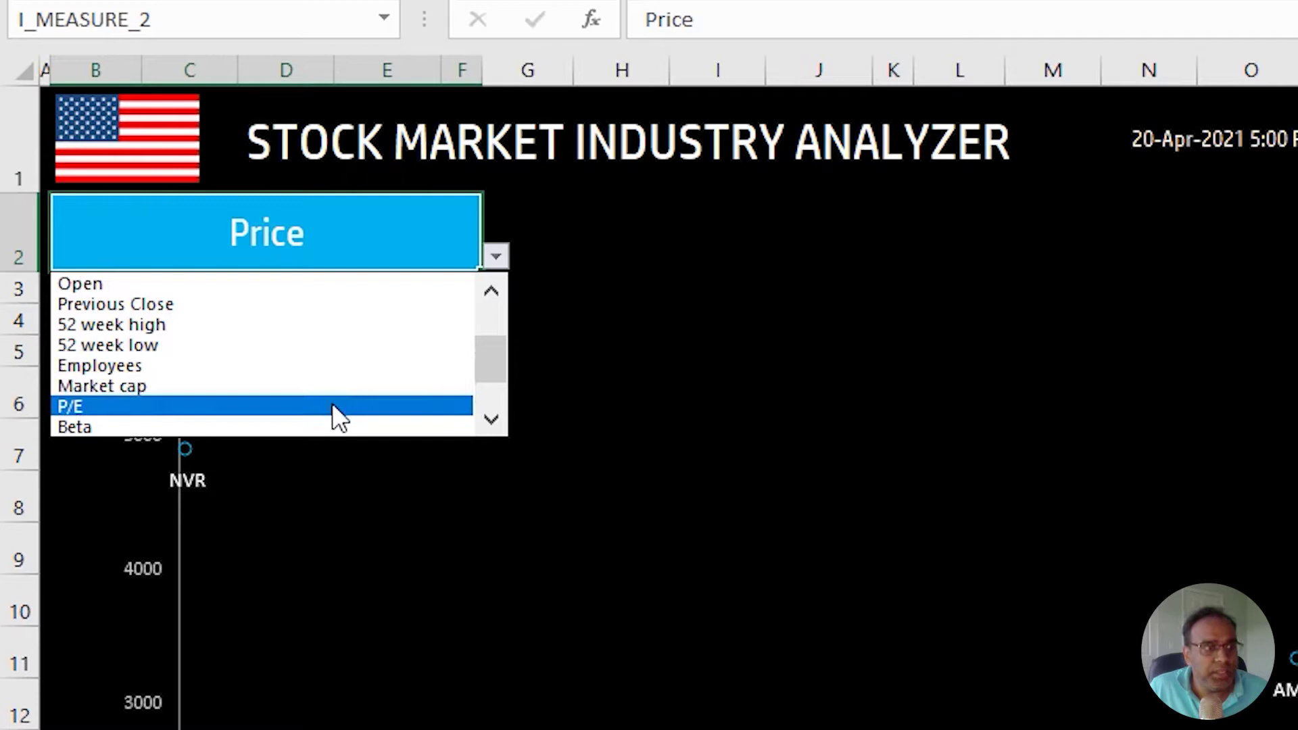
pyautogui.scroll(-1, 486, 416)
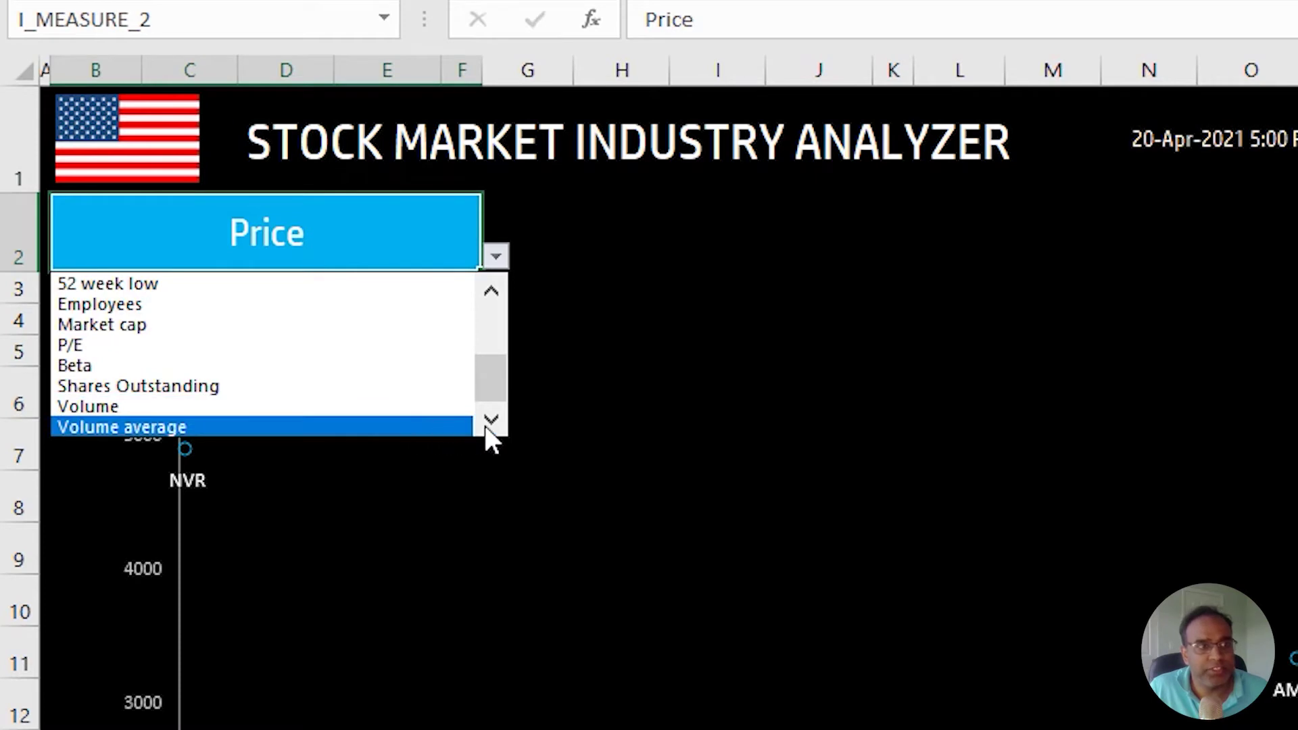
pyautogui.scroll(3, 488, 319)
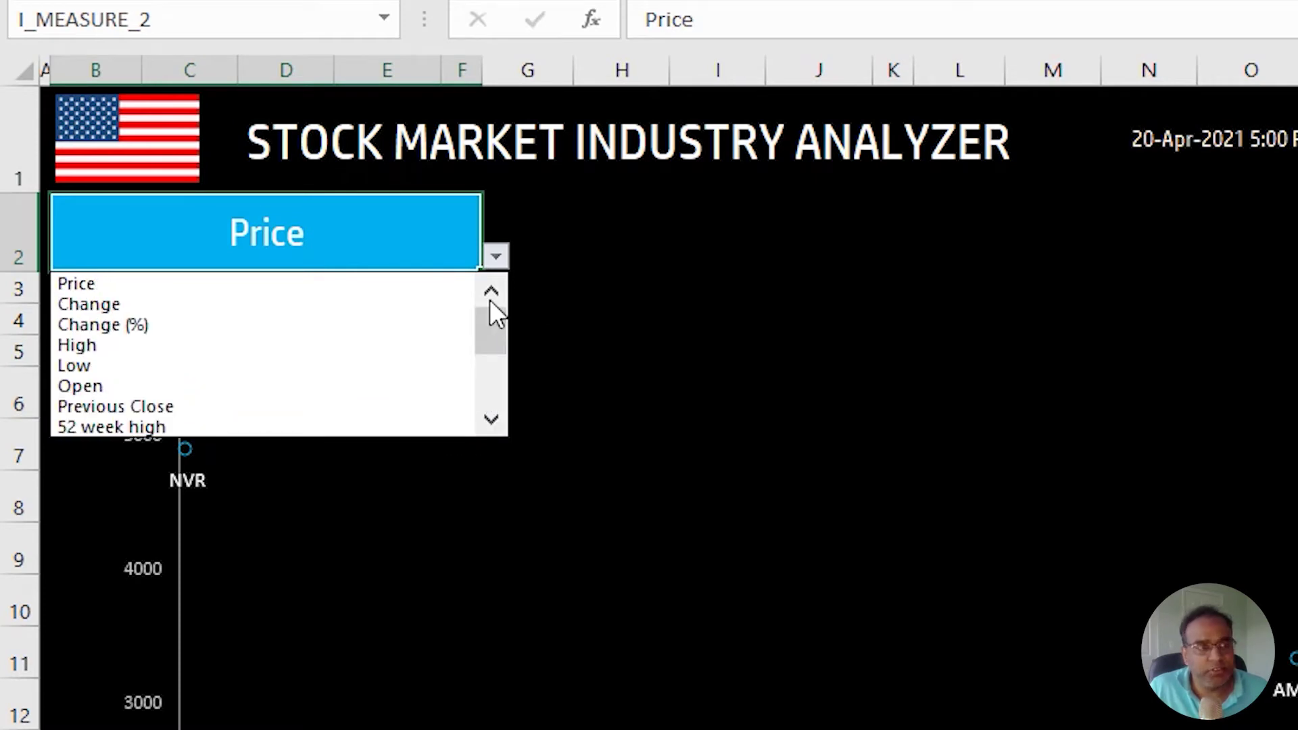
pyautogui.click(567, 289)
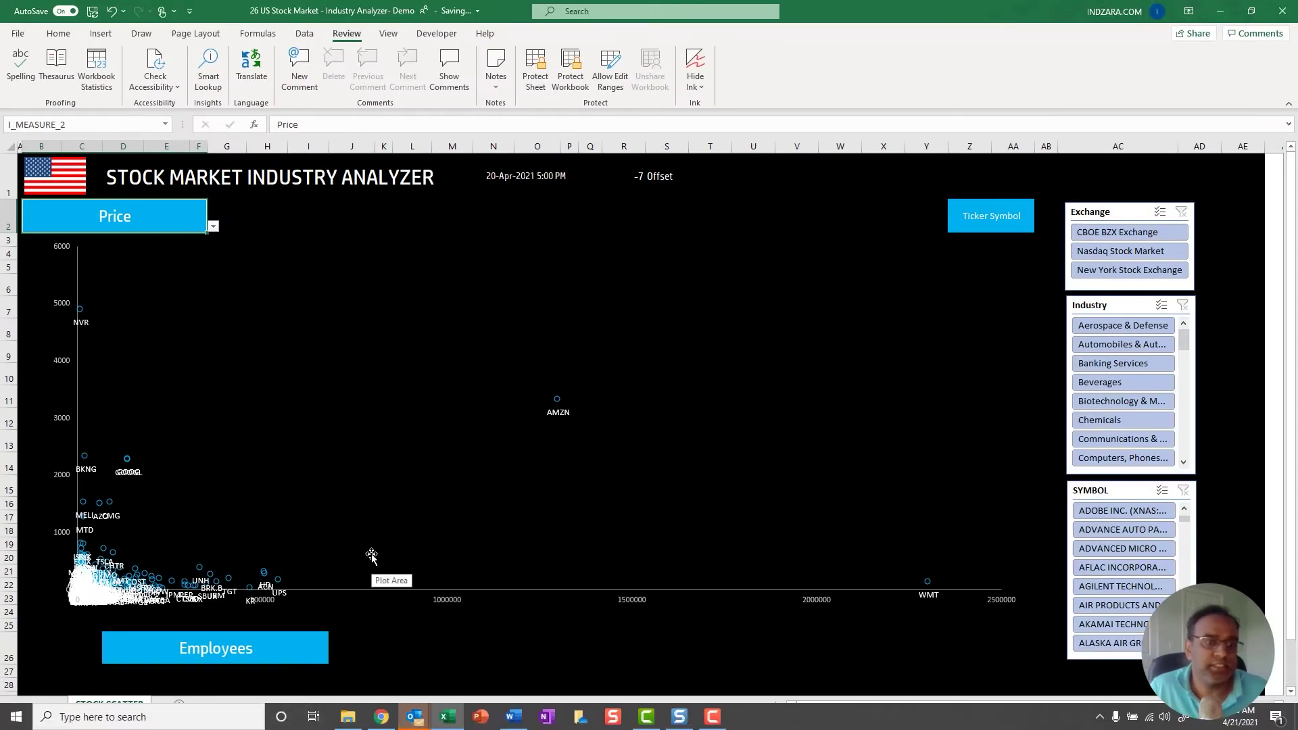
# - Deselect the chart and filter the Industry slicer to Automobiles & Auto Parts
pyautogui.click(380, 496)
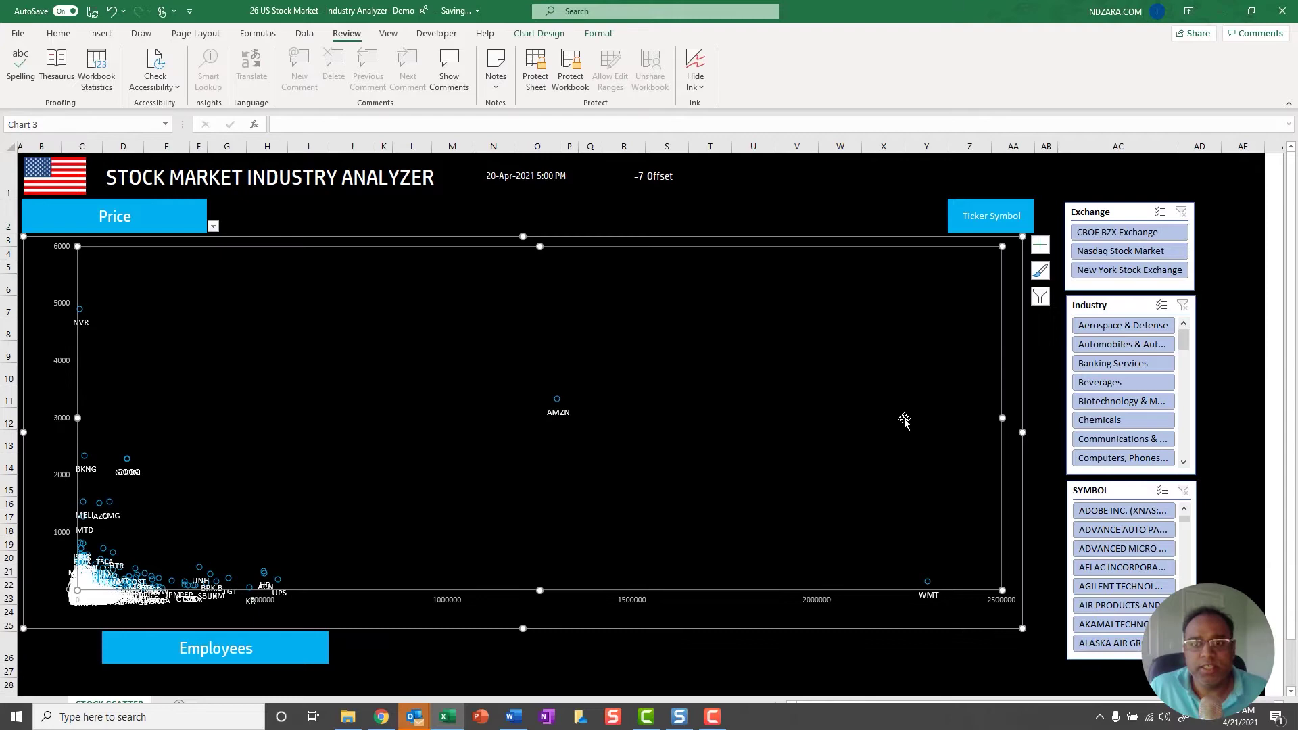
pyautogui.click(1249, 337)
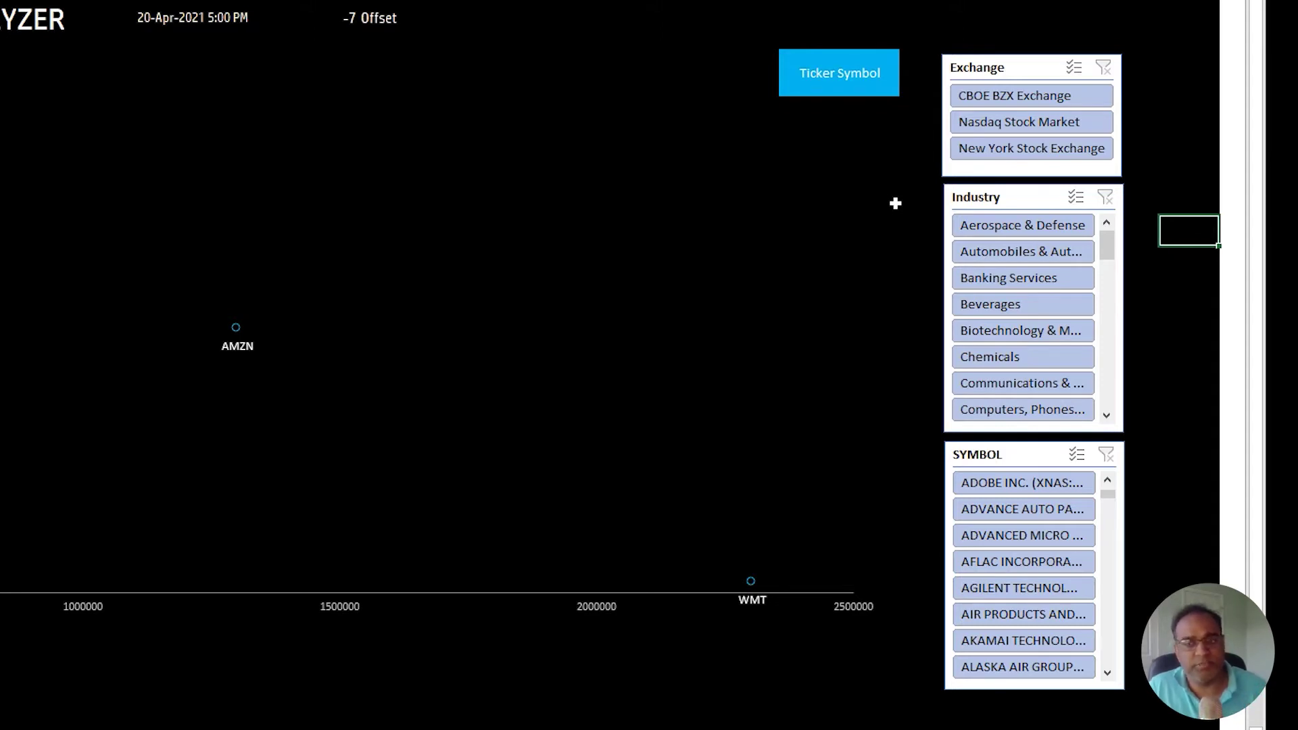
pyautogui.click(1038, 257)
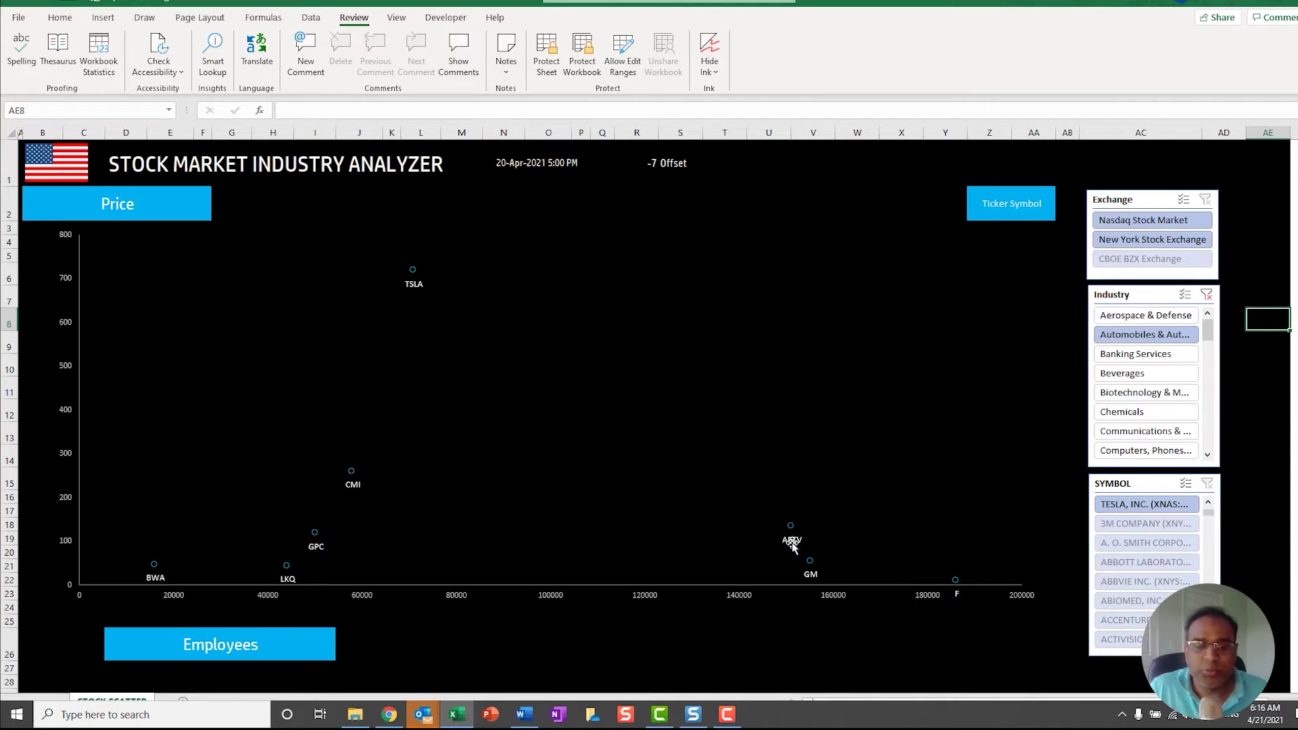
# - Label the chart's points by company Name instead of Ticker Symbol
pyautogui.click(1029, 212)
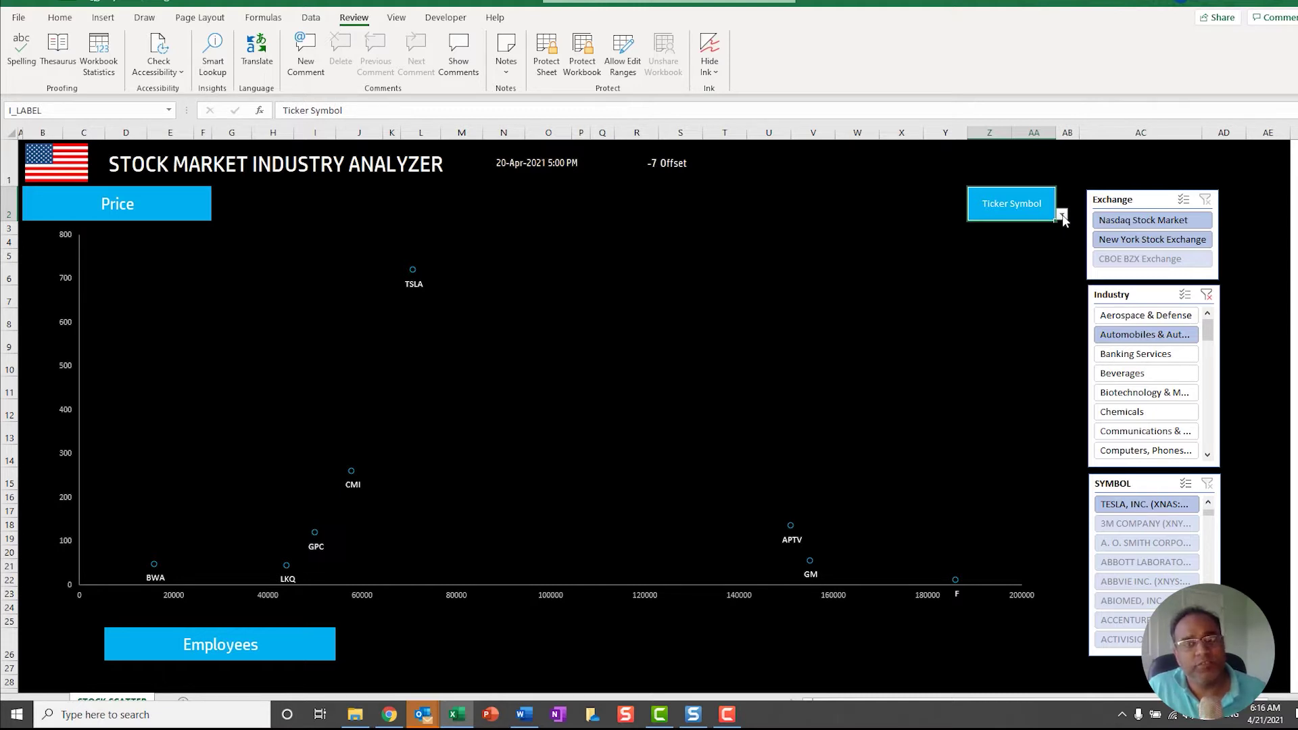
pyautogui.click(1062, 216)
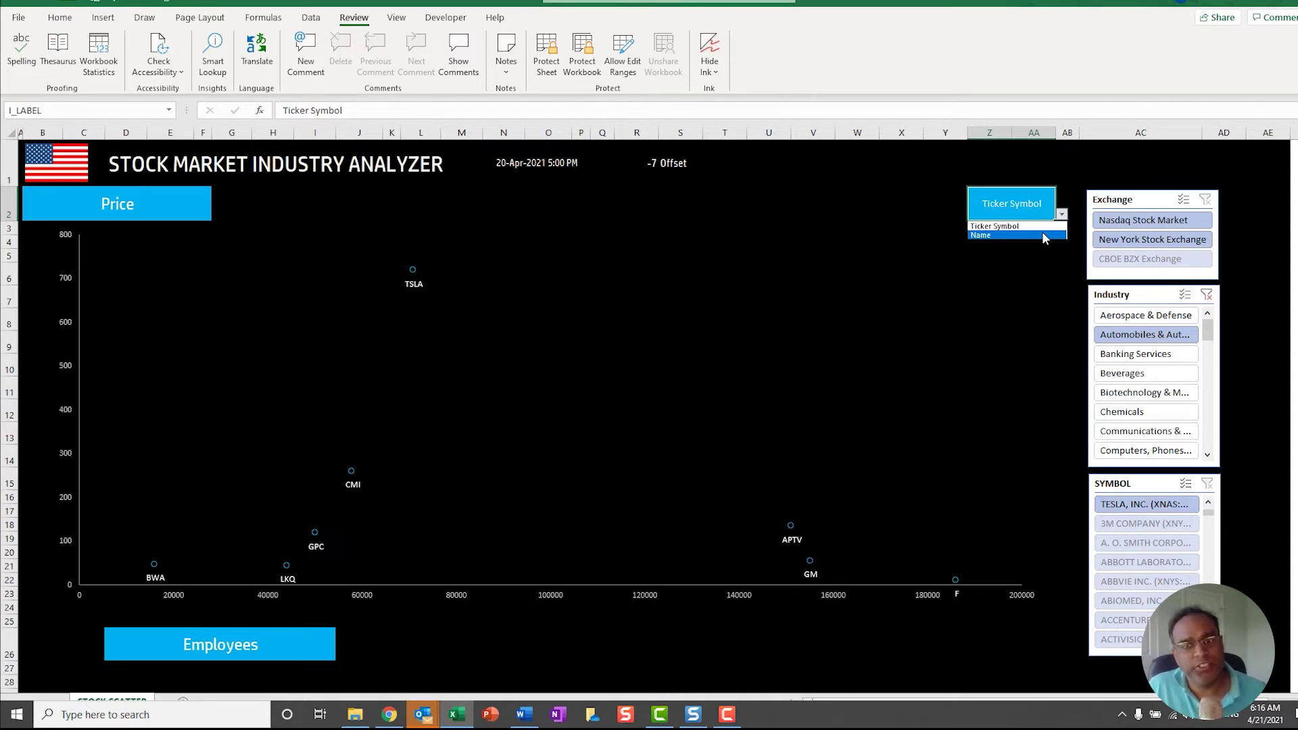
pyautogui.click(1042, 234)
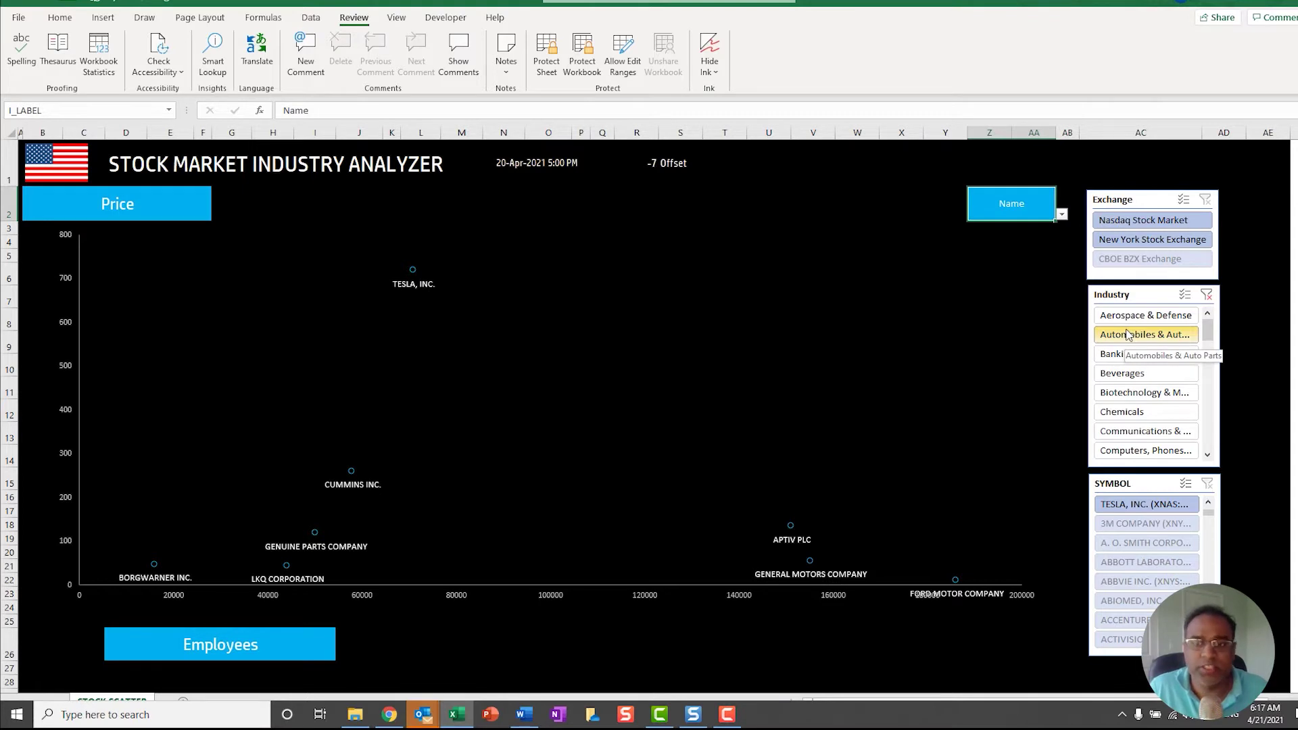
# - Filter the Industry slicer to Banking Services
pyautogui.click(1151, 359)
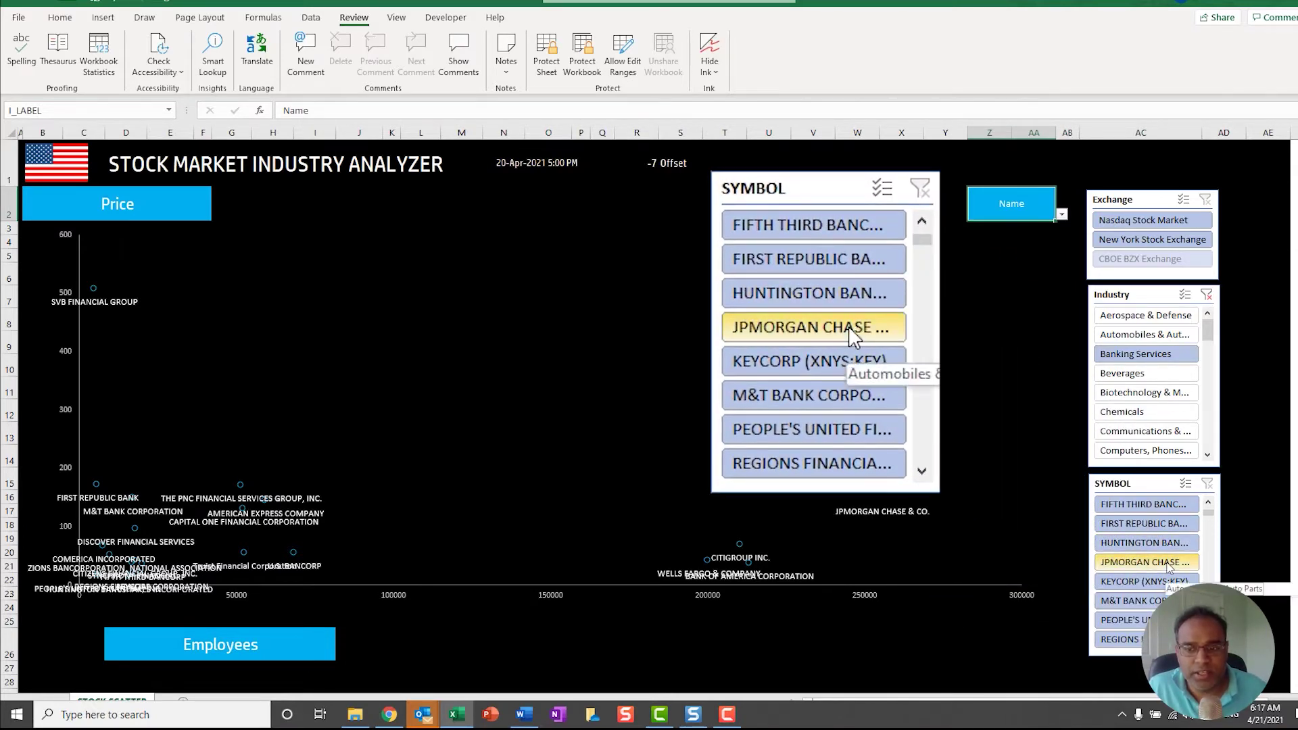
# - In the SYMBOL slicer, select Bank of America, JPMorgan Chase and Discover Financial Services together
pyautogui.click(849, 326)
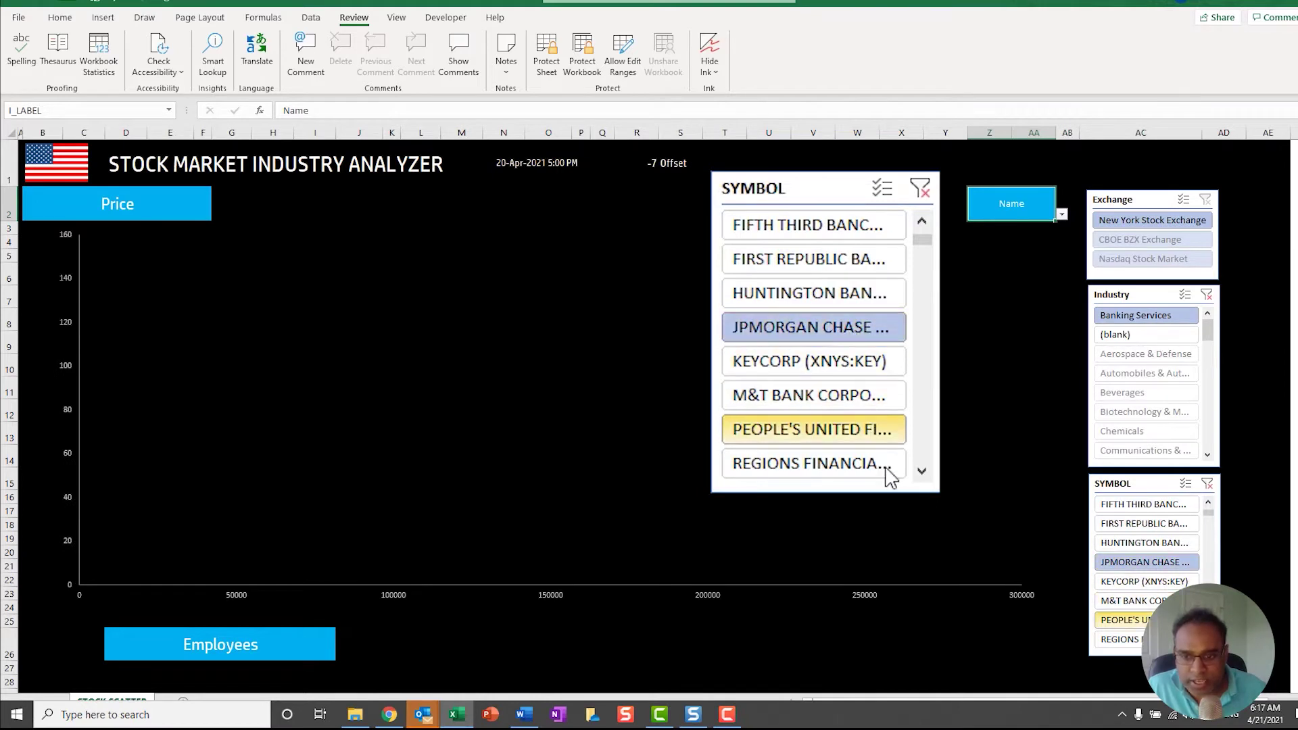
pyautogui.click(921, 471)
pyautogui.click(922, 471)
pyautogui.click(922, 471)
pyautogui.click(922, 471)
pyautogui.click(922, 471)
pyautogui.click(921, 471)
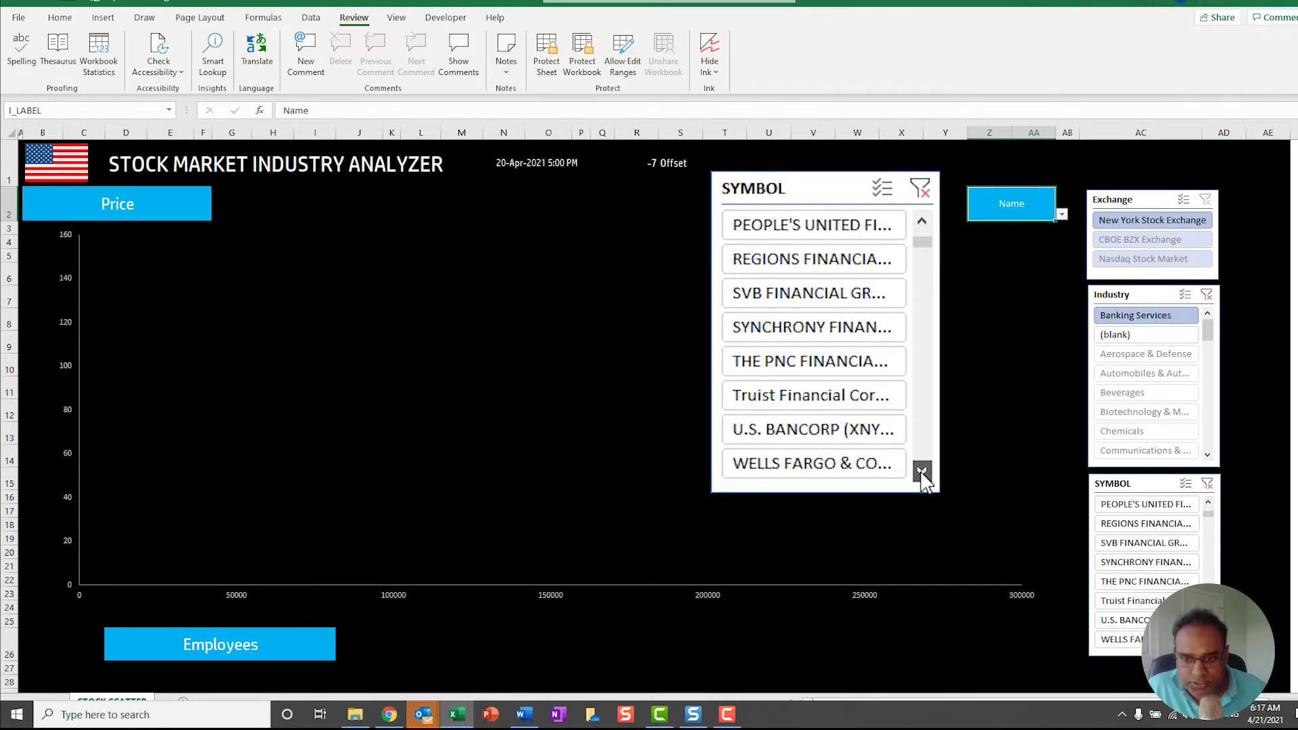
pyautogui.click(922, 471)
pyautogui.click(922, 471)
pyautogui.click(921, 471)
pyautogui.click(921, 471)
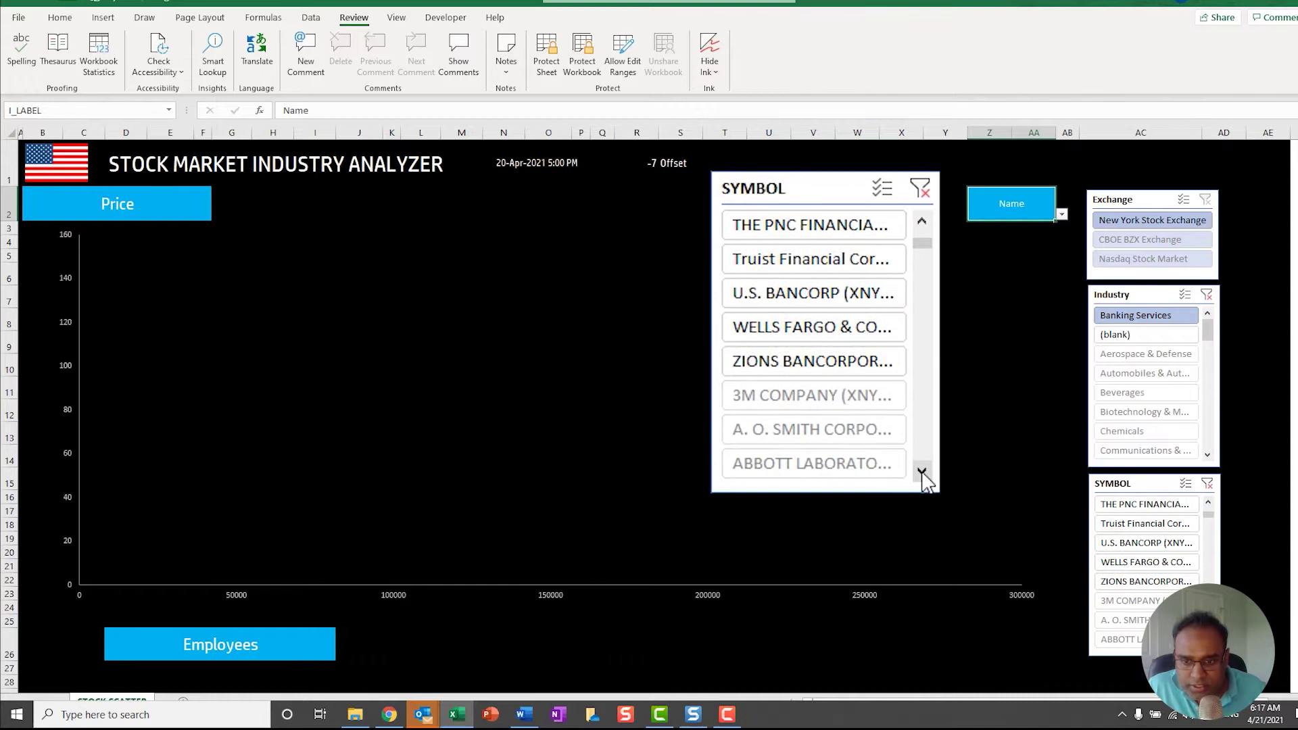
pyautogui.click(921, 471)
pyautogui.moveTo(923, 243); pyautogui.dragTo(932, 240)
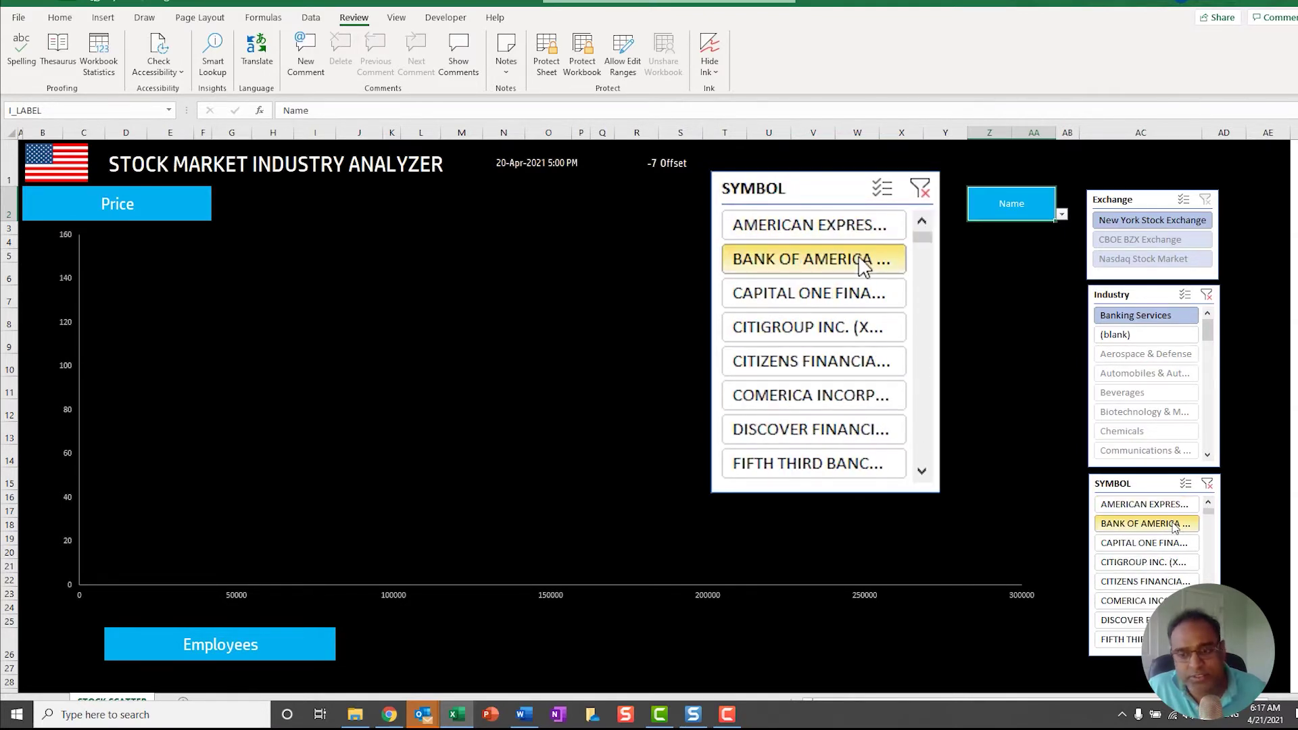
pyautogui.click(864, 265)
pyautogui.click(921, 471)
pyautogui.click(921, 471)
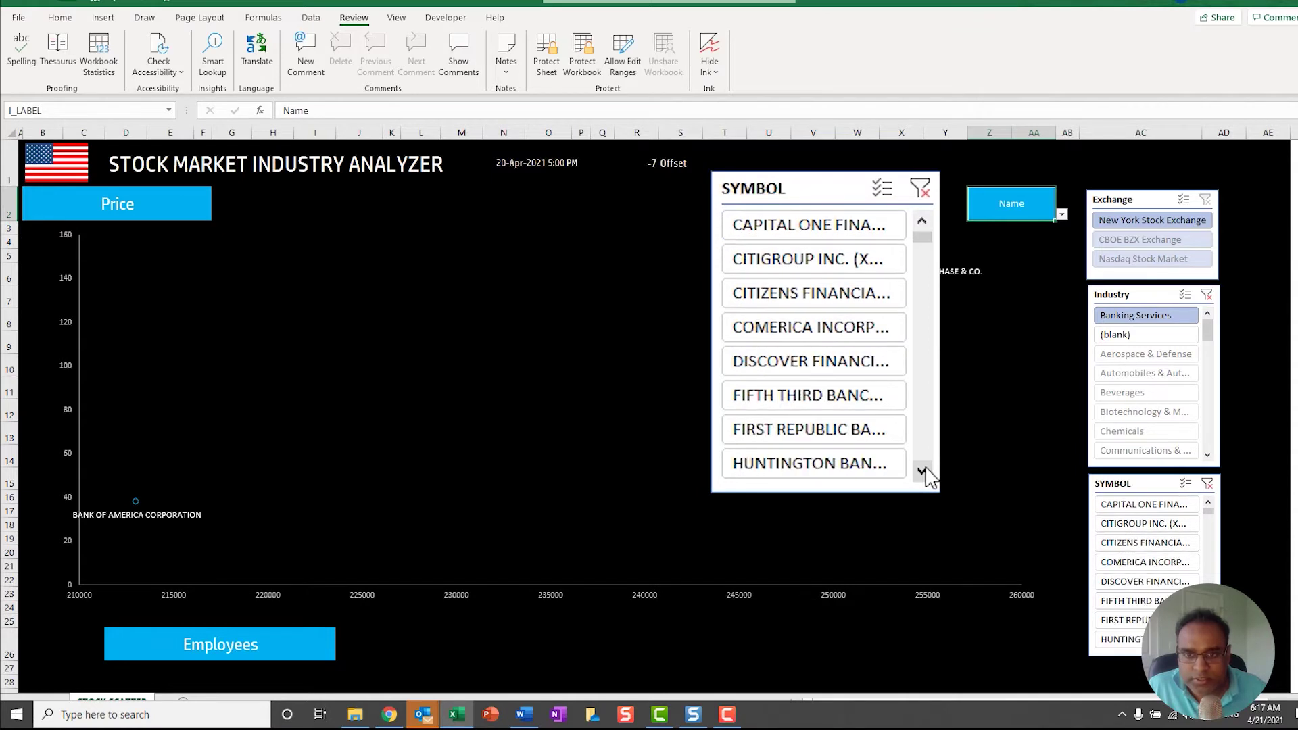
pyautogui.click(921, 471)
pyautogui.click(1066, 439)
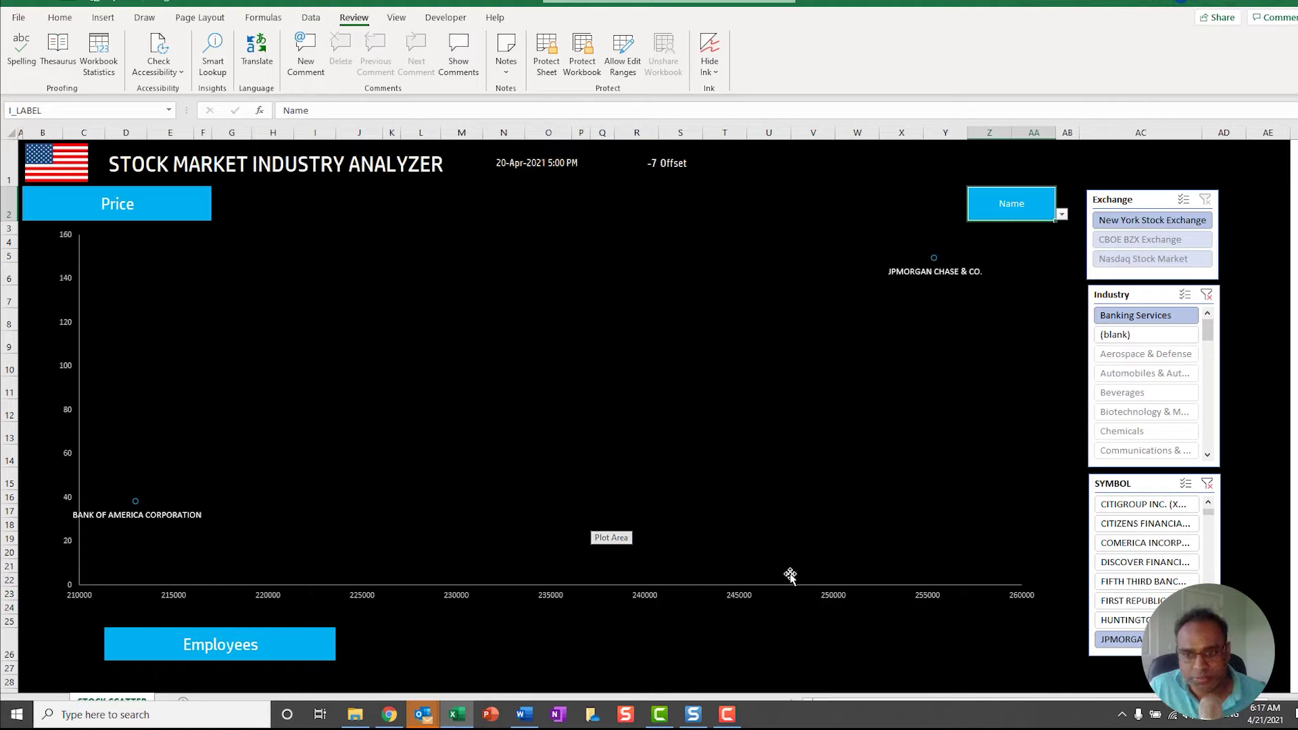
pyautogui.click(1145, 562)
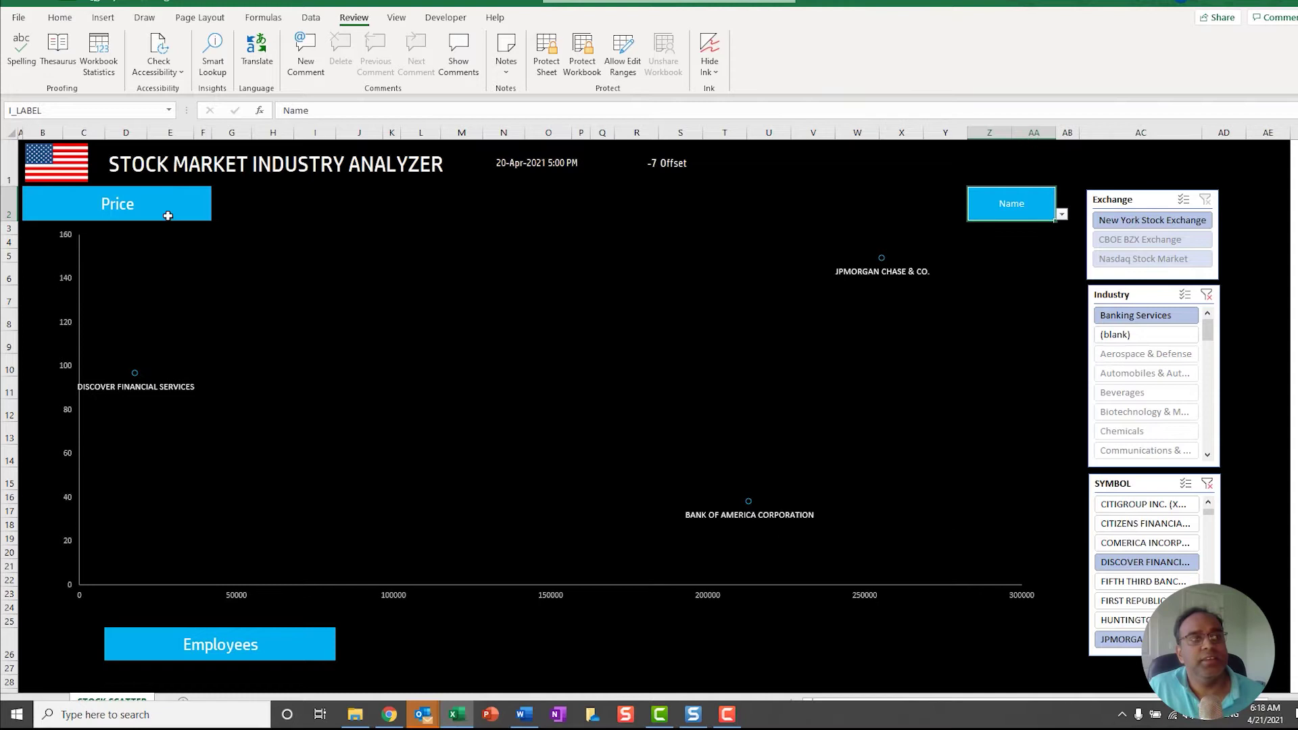
# - Set the horizontal-axis measure from Employees to Price
pyautogui.click(318, 641)
pyautogui.click(342, 655)
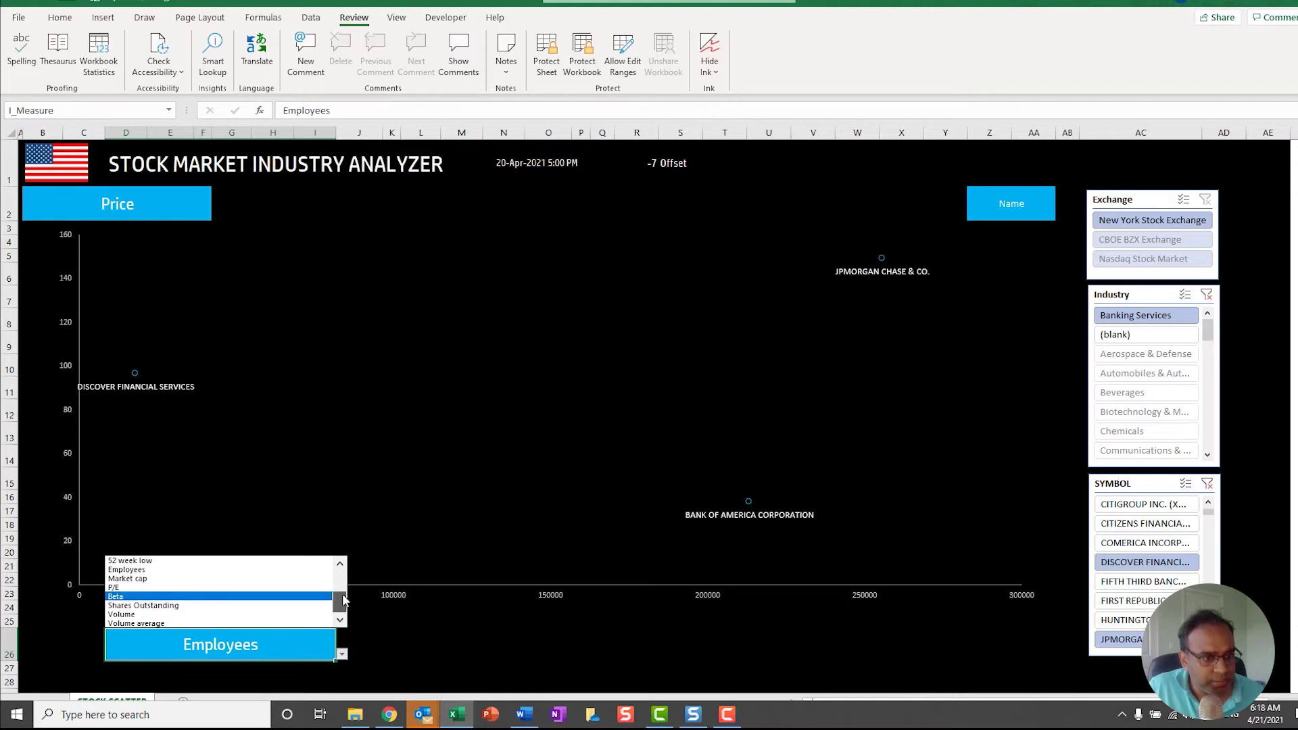
pyautogui.scroll(3, 294, 585)
pyautogui.click(302, 561)
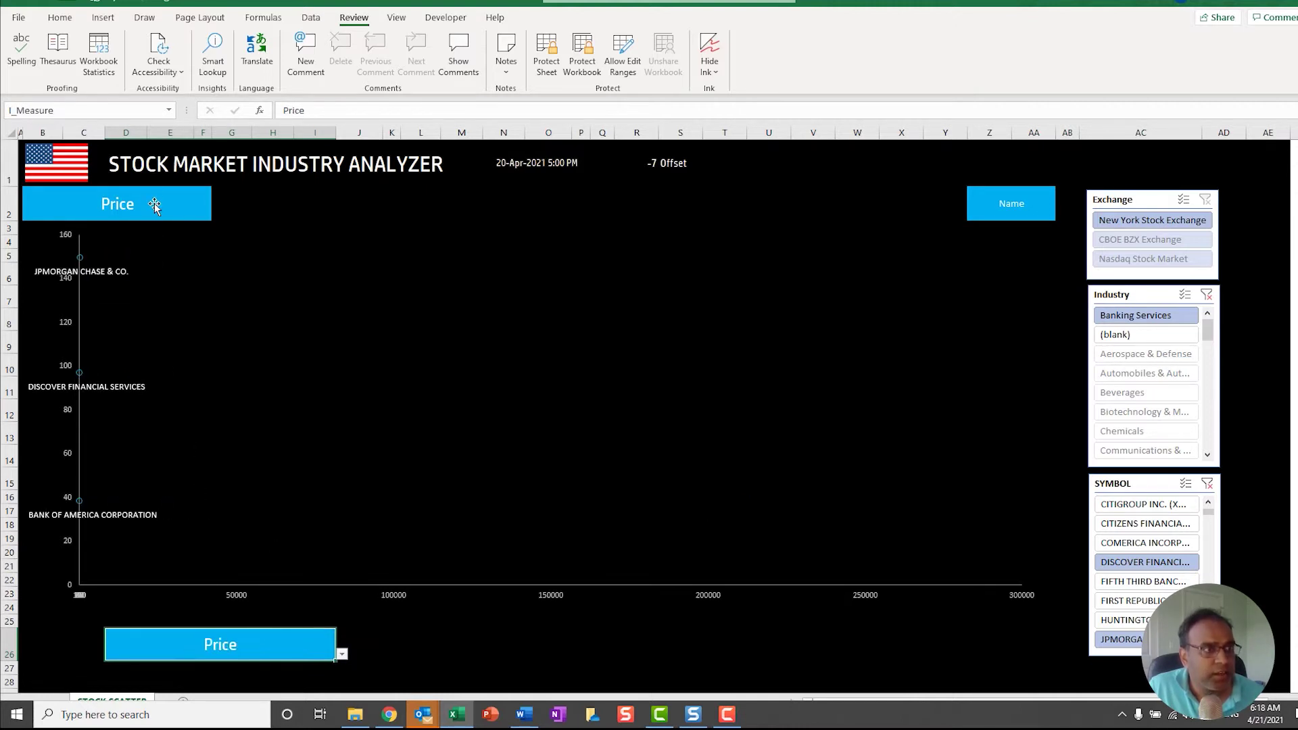
# - Set the vertical-axis measure from Price to Change (%)
pyautogui.click(192, 217)
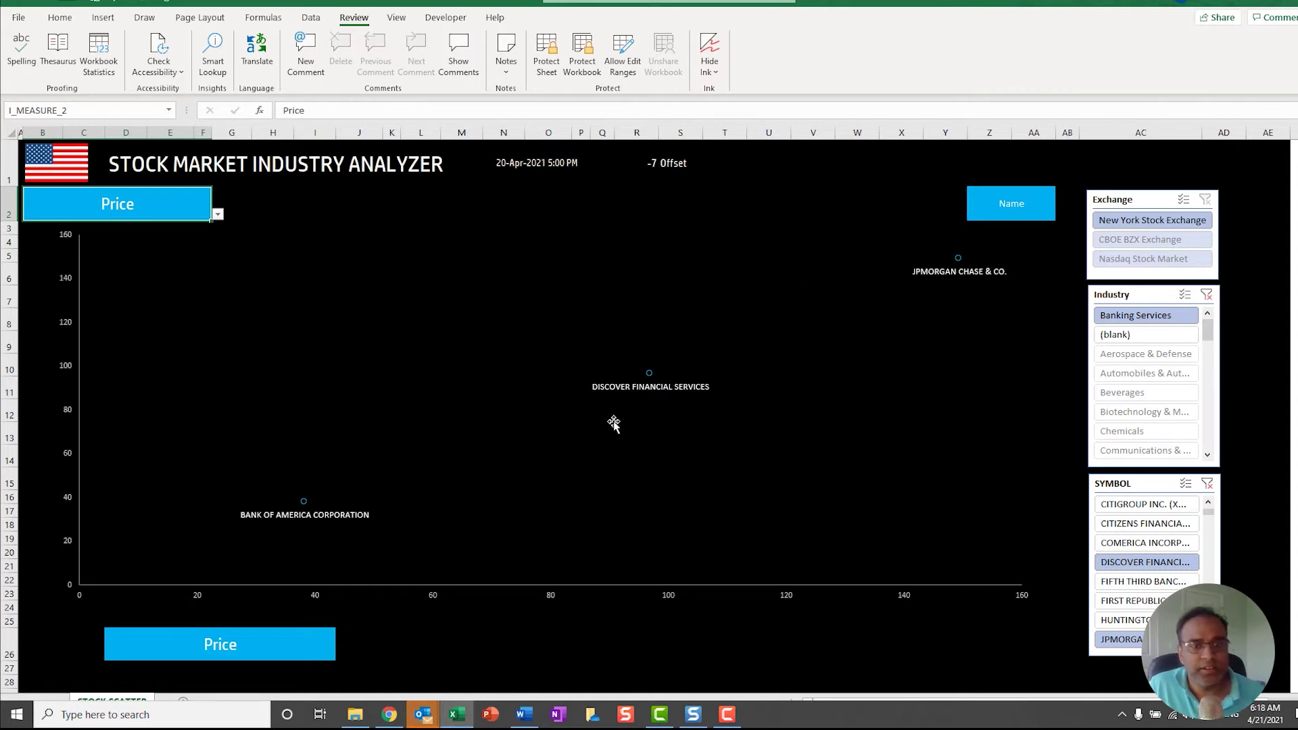
pyautogui.click(217, 213)
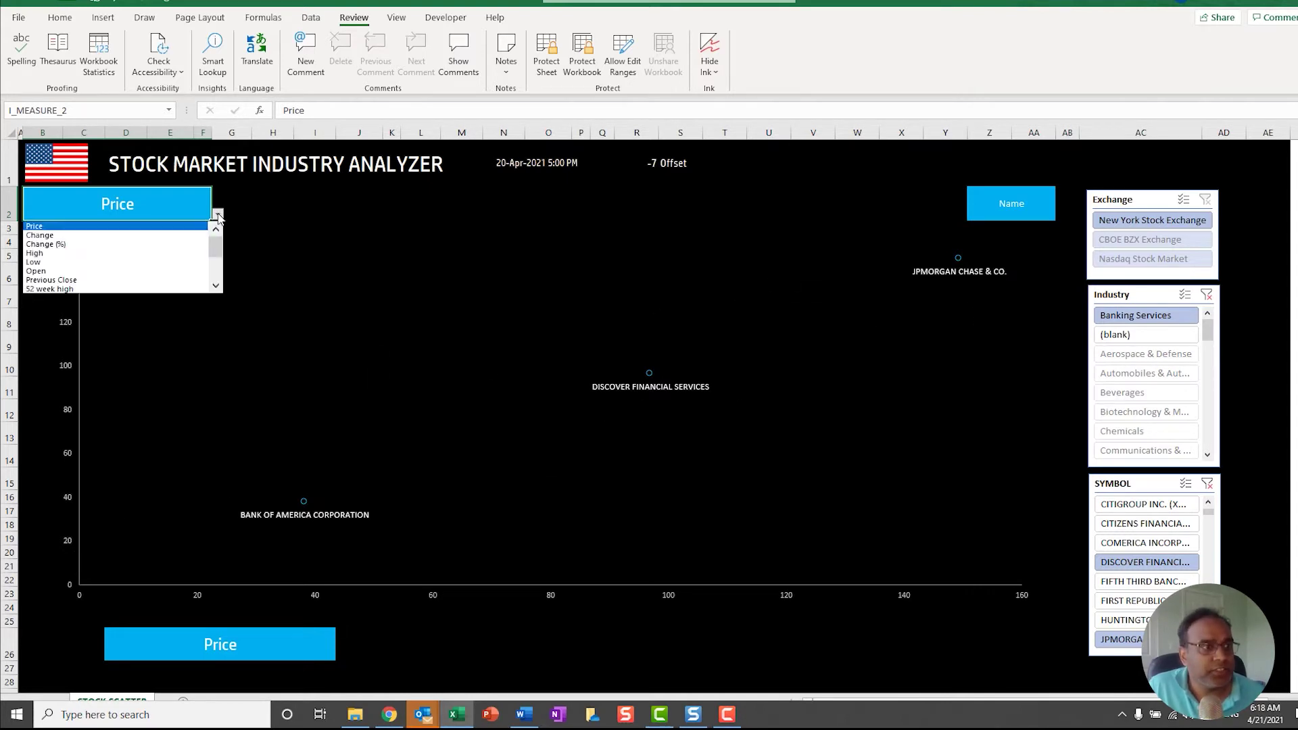
pyautogui.click(188, 244)
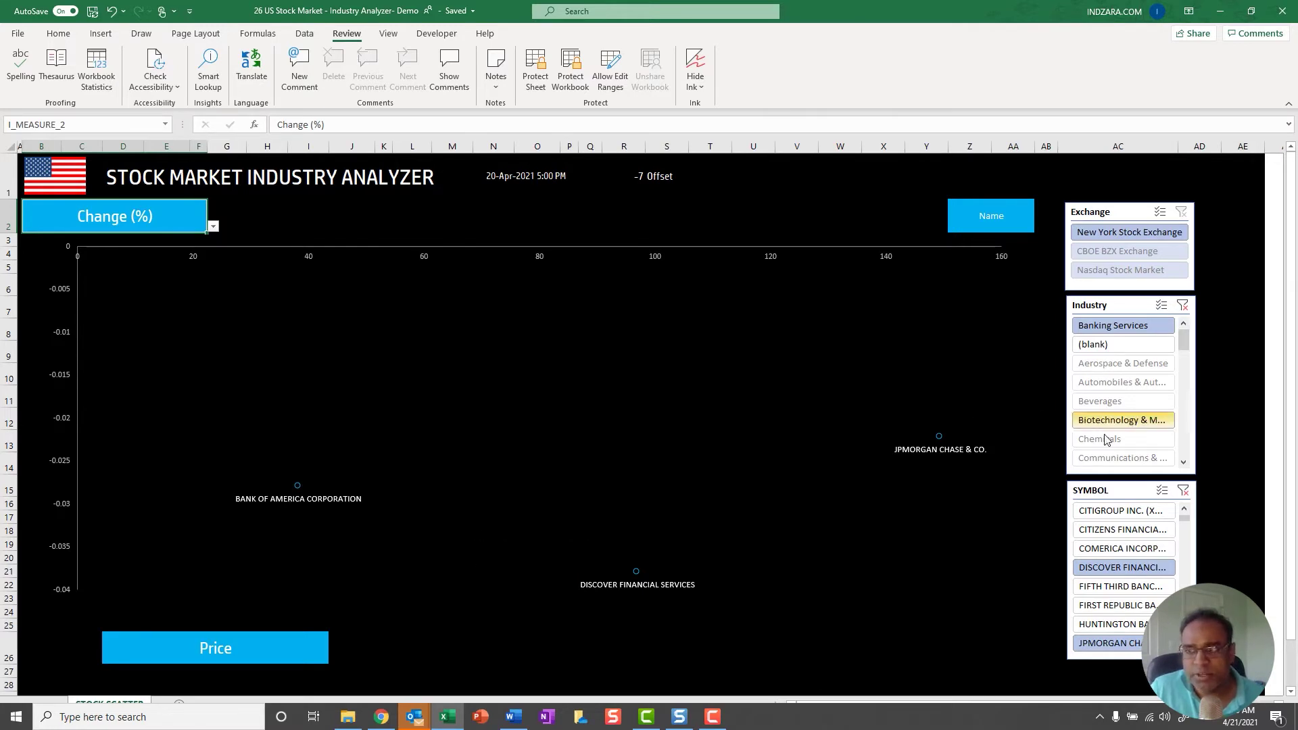
# - Show only Discover Financial Services and switch the vertical axis to High
pyautogui.click(1163, 575)
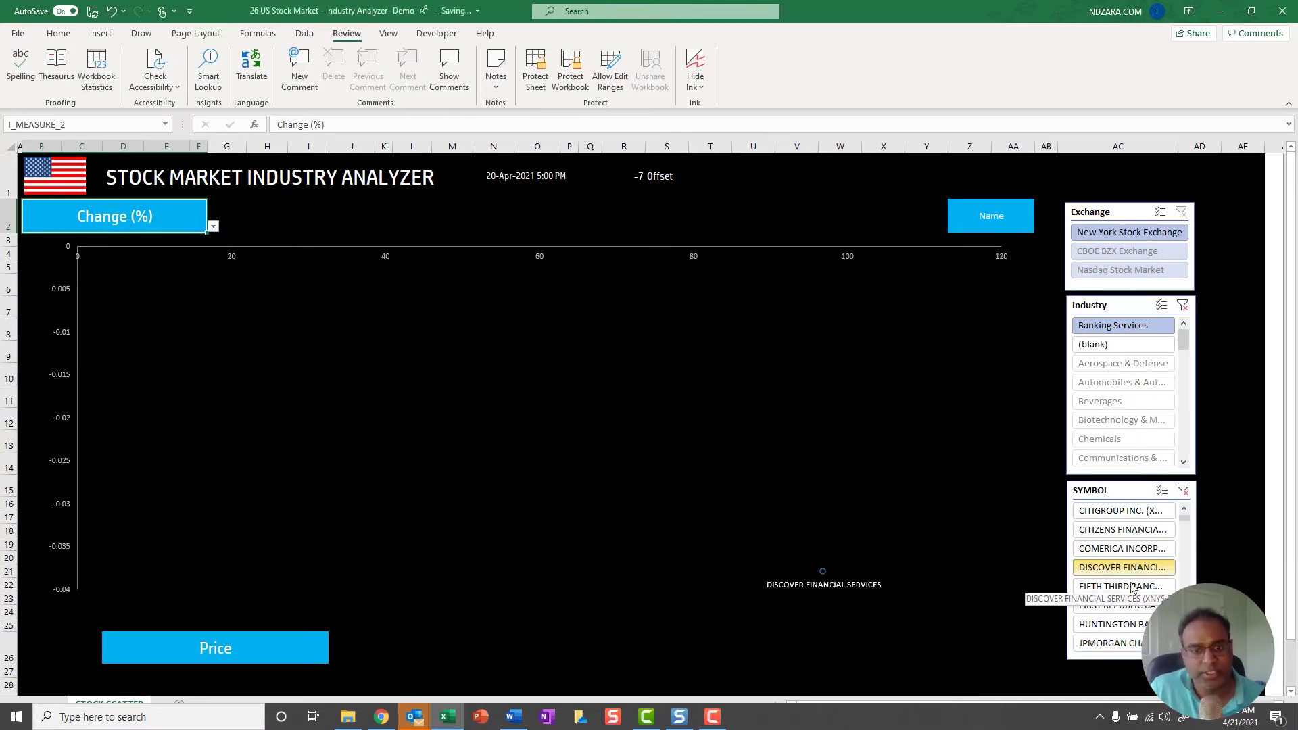
pyautogui.click(213, 227)
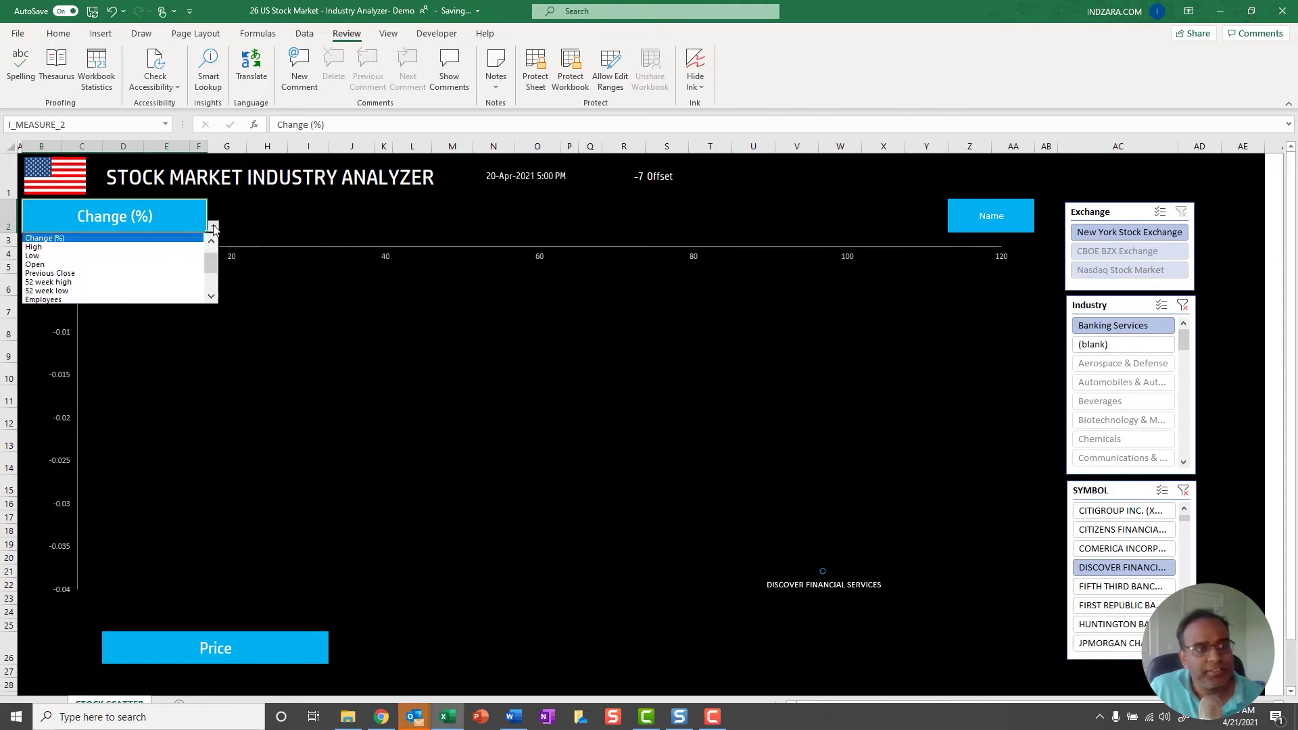
pyautogui.click(180, 247)
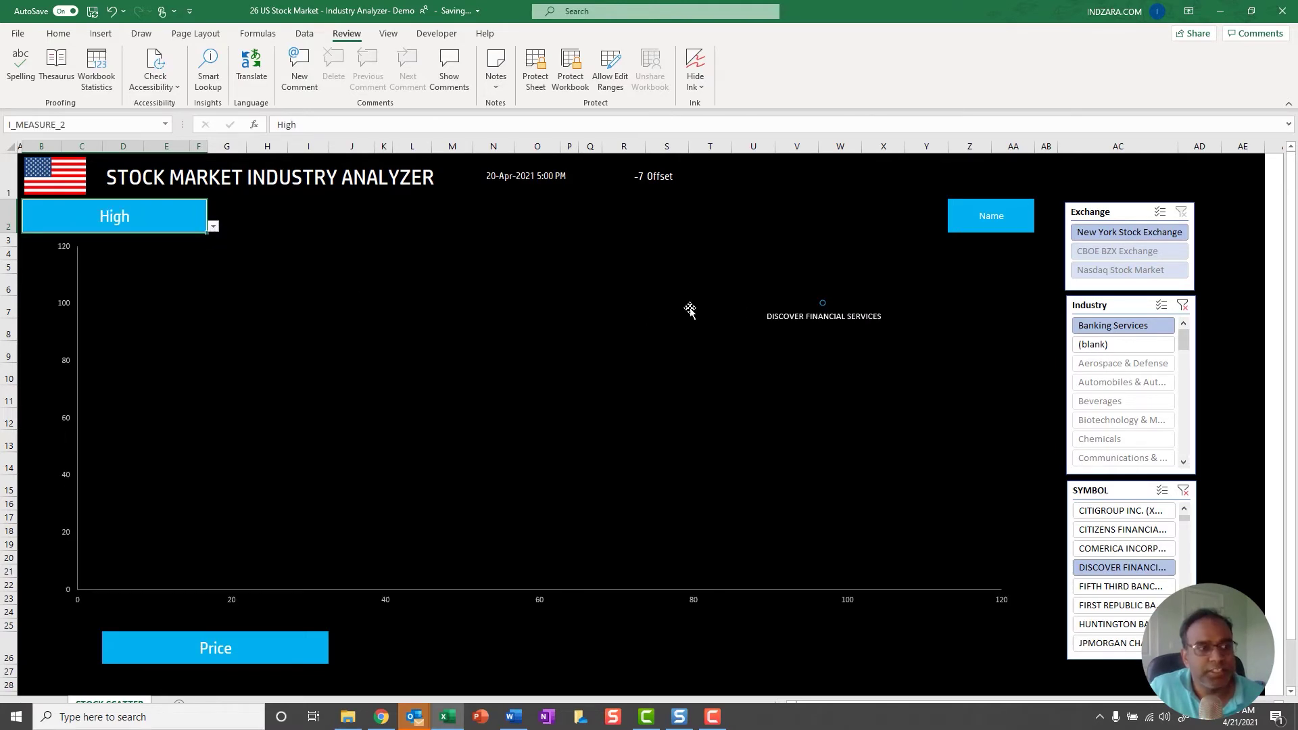
pyautogui.moveTo(825, 309)
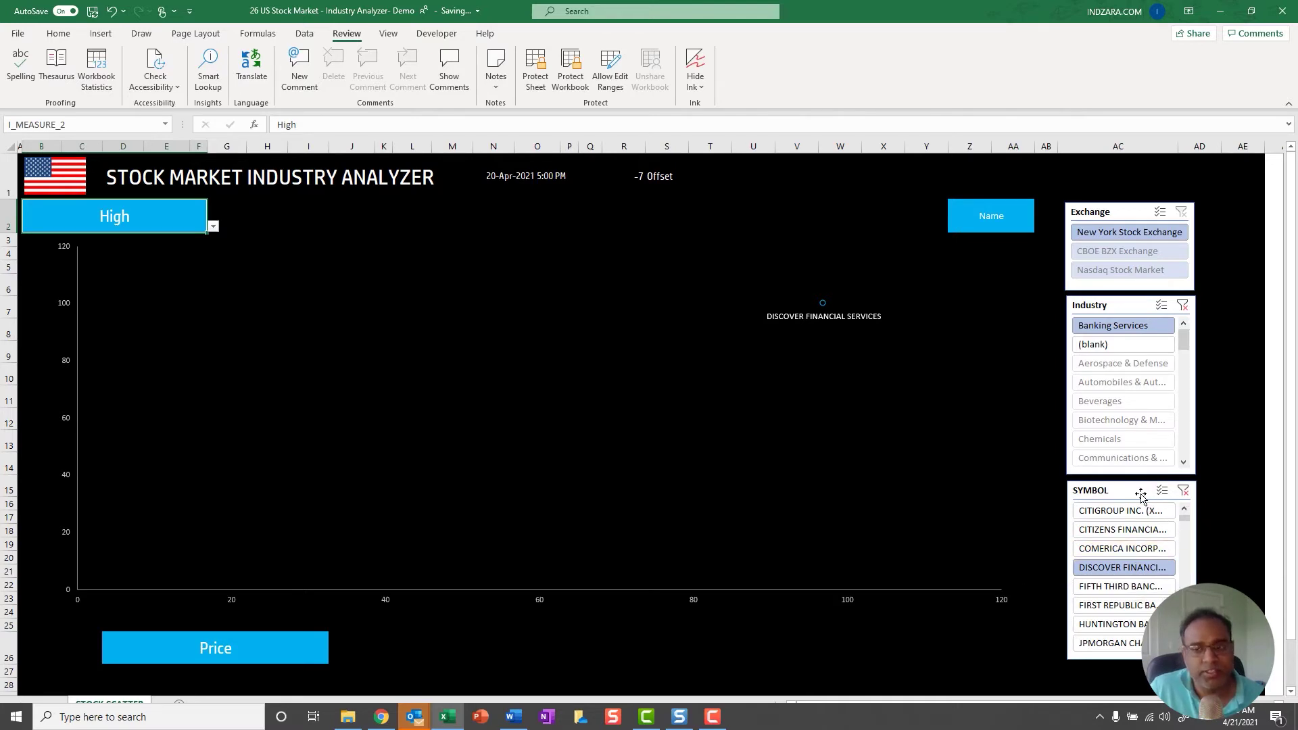
# - Reopen the vertical-axis measure list and step down through its choices
pyautogui.scroll(1, 1187, 517)
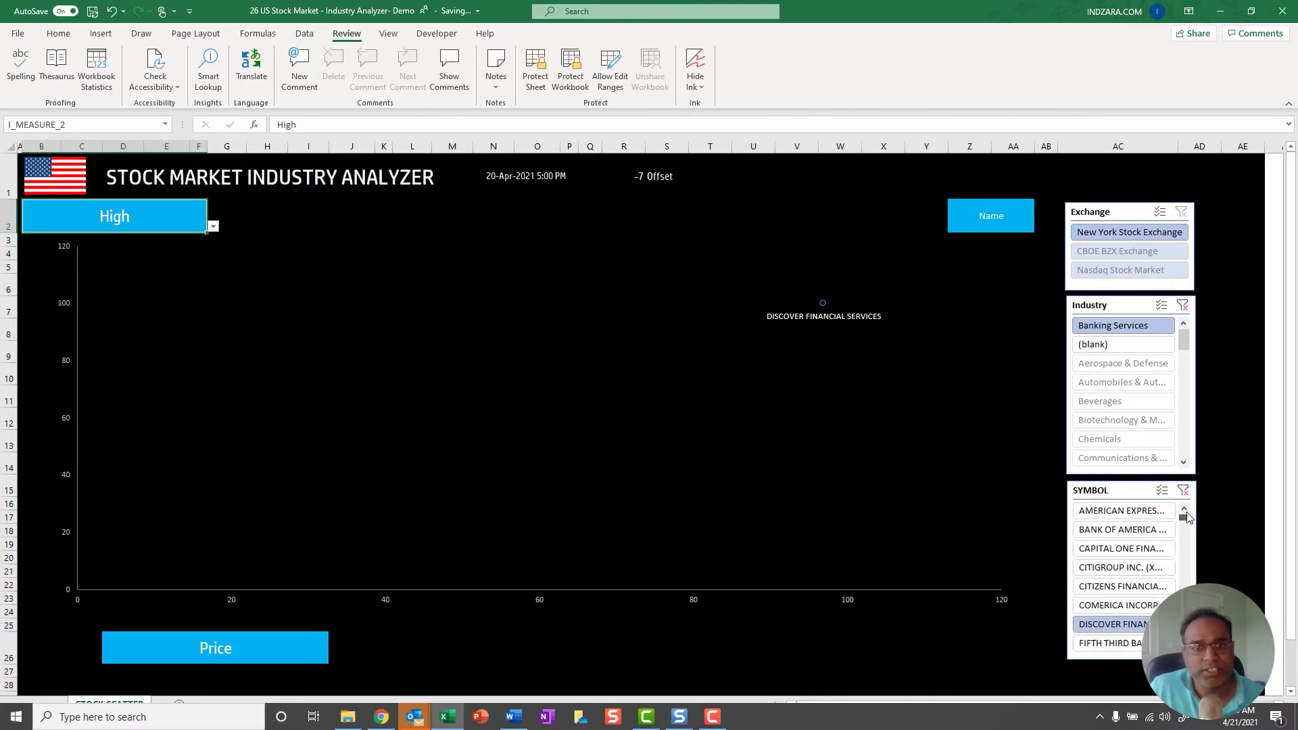
pyautogui.click(213, 227)
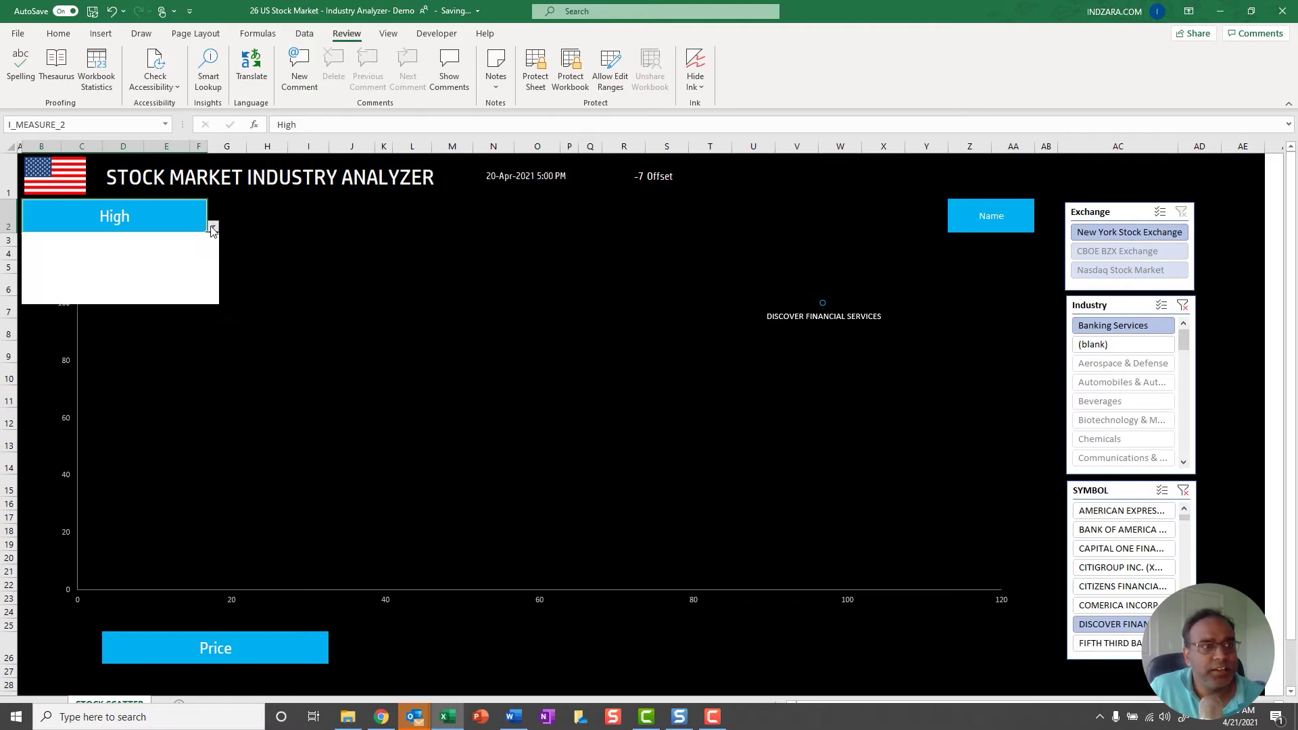
pyautogui.press('Down')
pyautogui.press('Down')
pyautogui.press('Down')
pyautogui.press('Down')
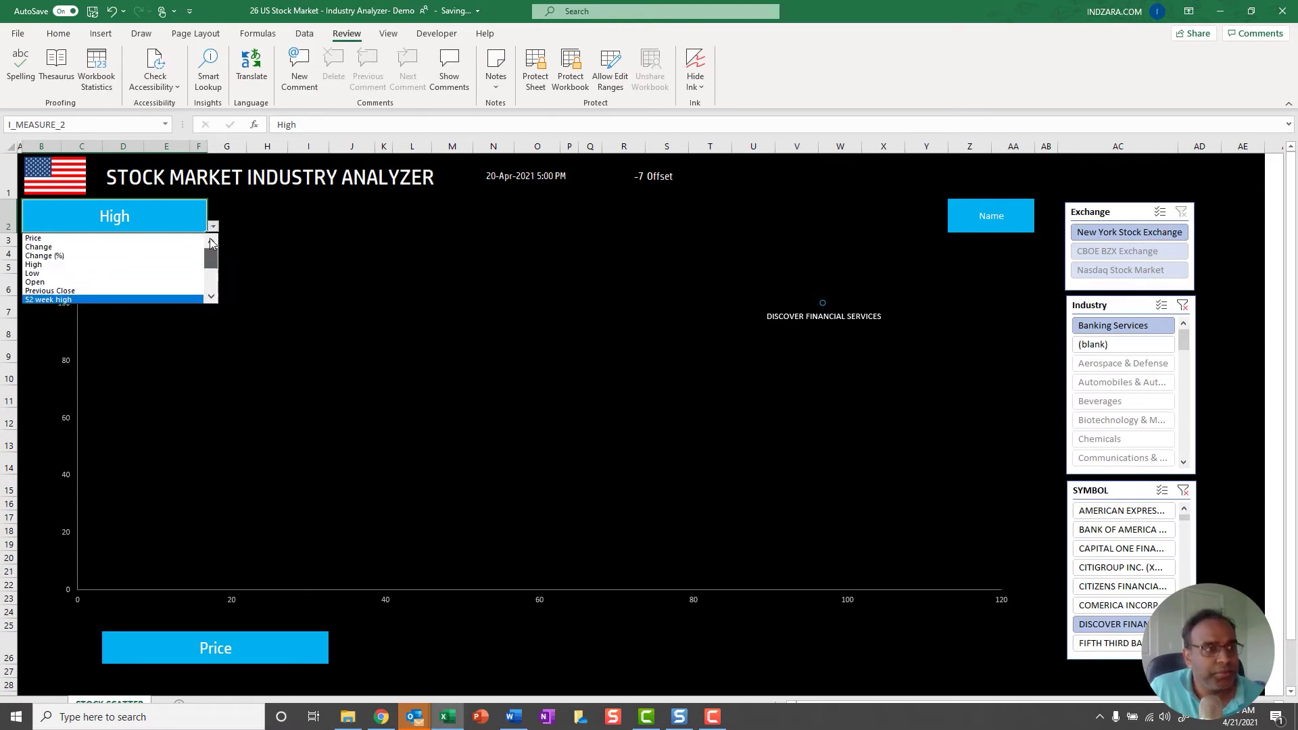
# - Choose Employees as the vertical-axis measure, giving a 0–20000 axis for Discover Financial
pyautogui.scroll(-3, 203, 281)
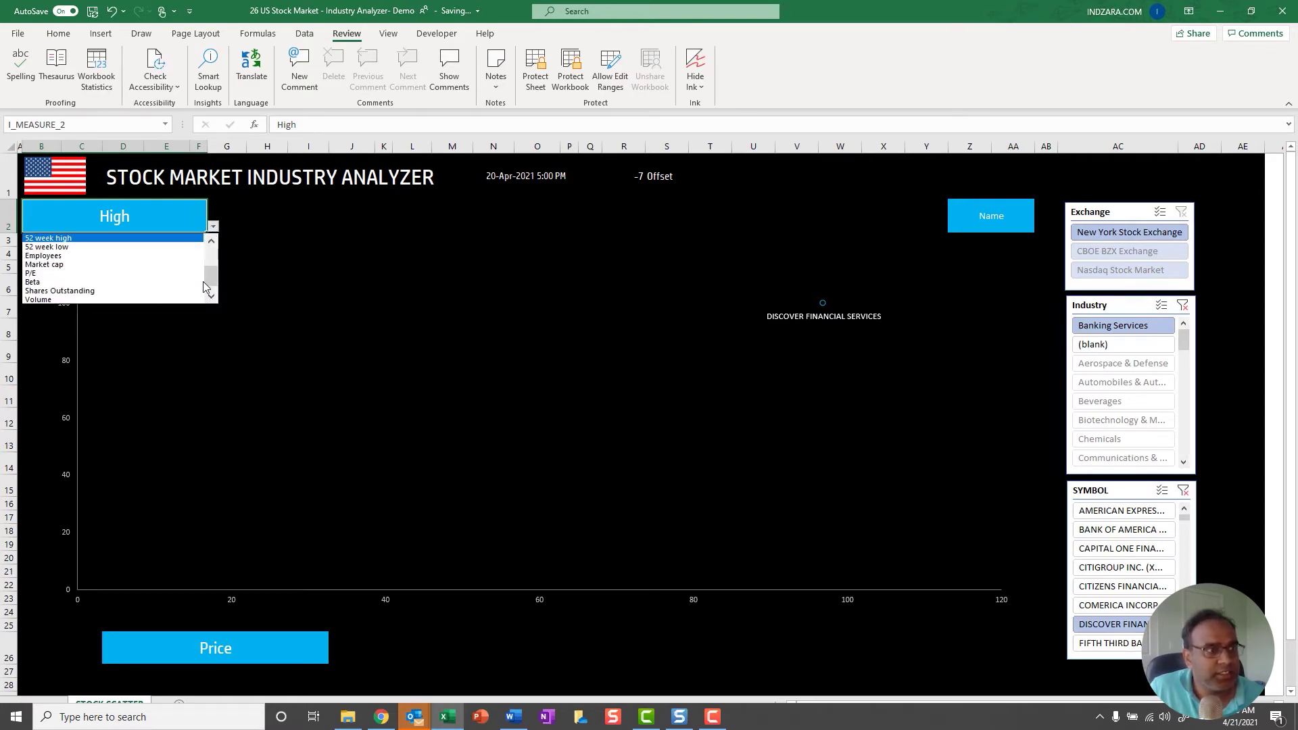
pyautogui.click(171, 256)
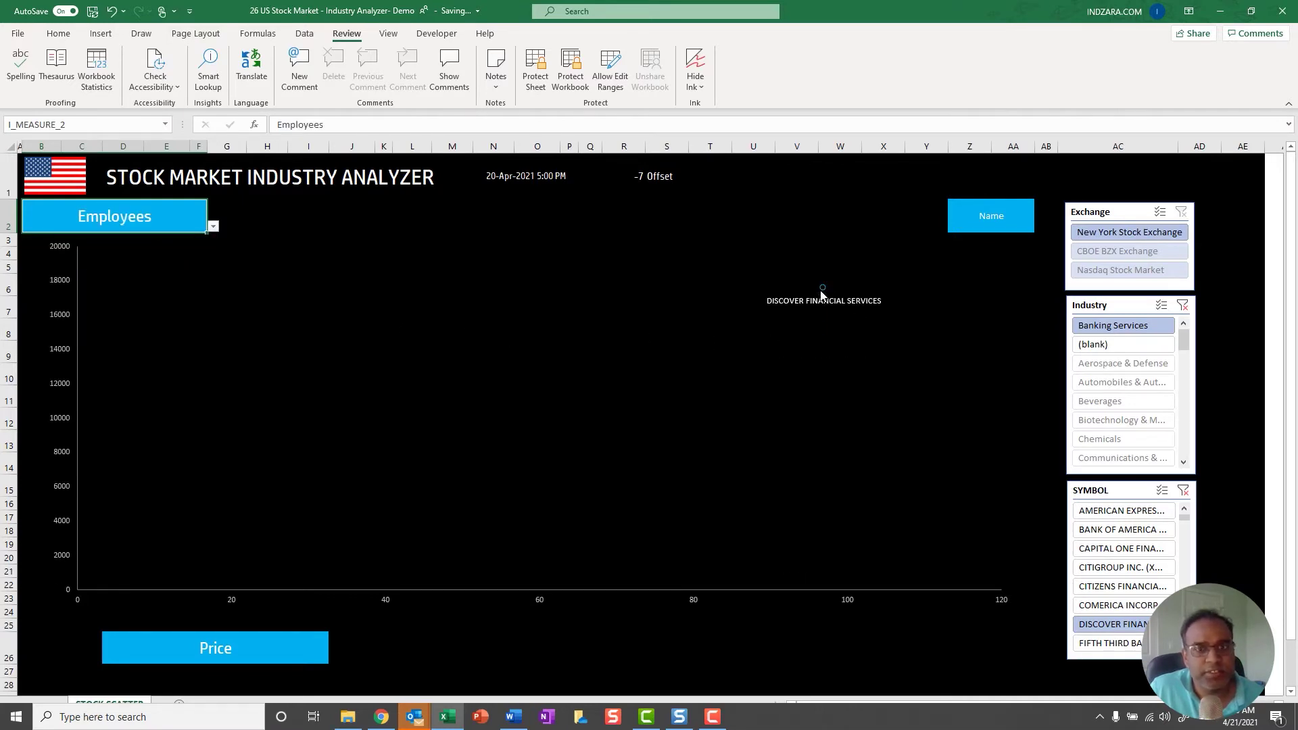
pyautogui.moveTo(821, 292)
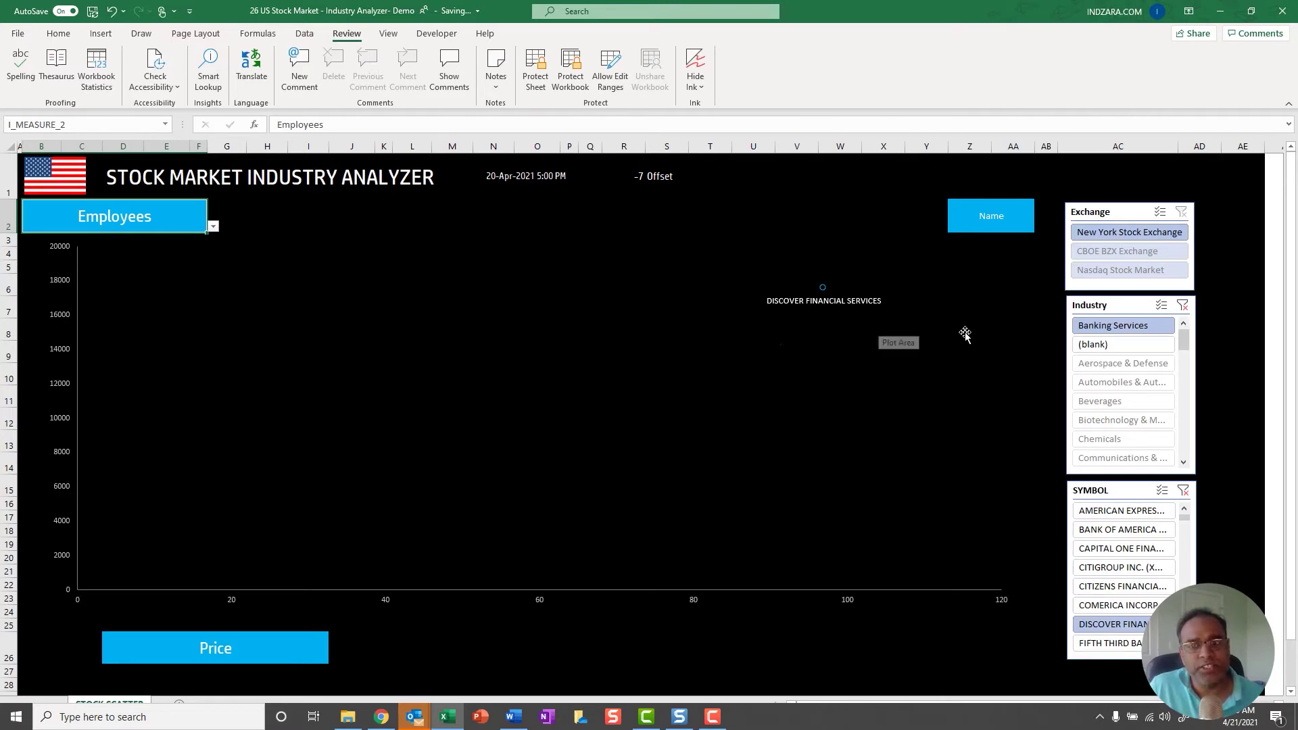
# - Clear the Industry slicer filter and filter it to Beverages only
pyautogui.keyDown('ctrl'); pyautogui.click(1123, 344); pyautogui.keyUp('ctrl')
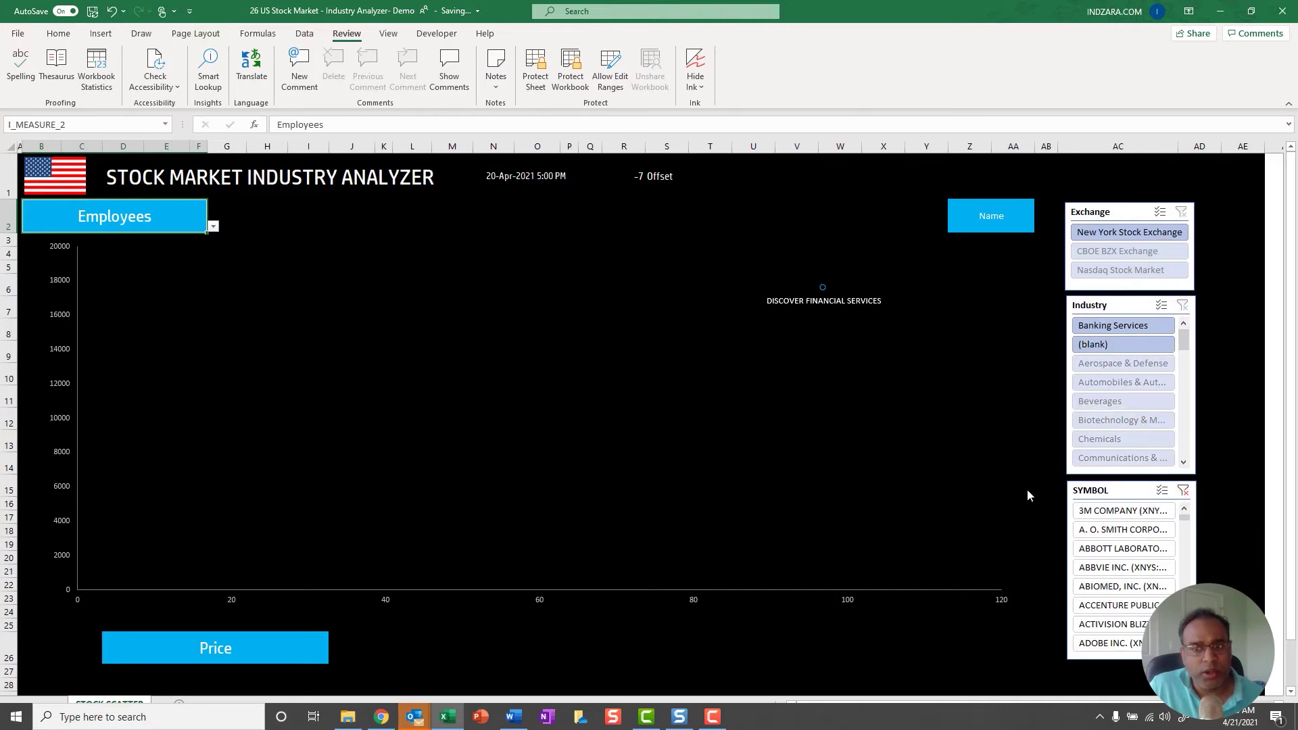
pyautogui.hotkey('alt', 'c')
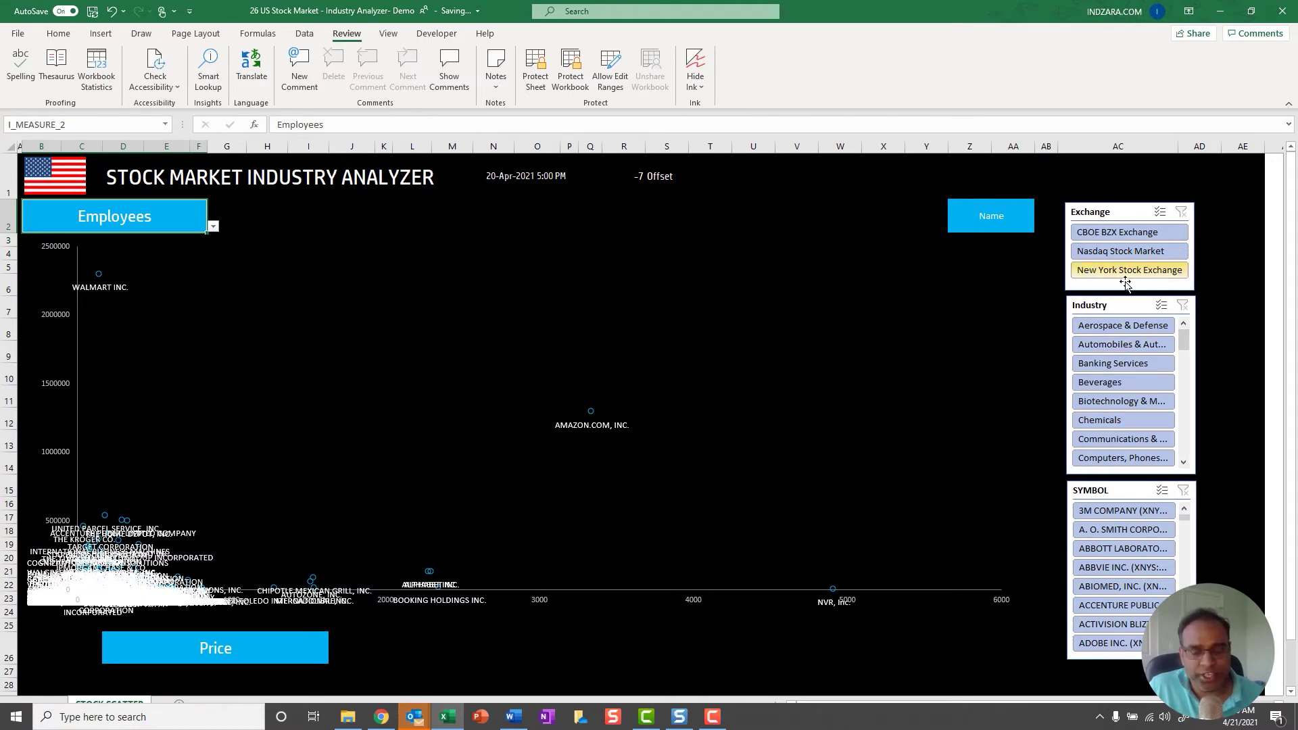
pyautogui.click(1125, 386)
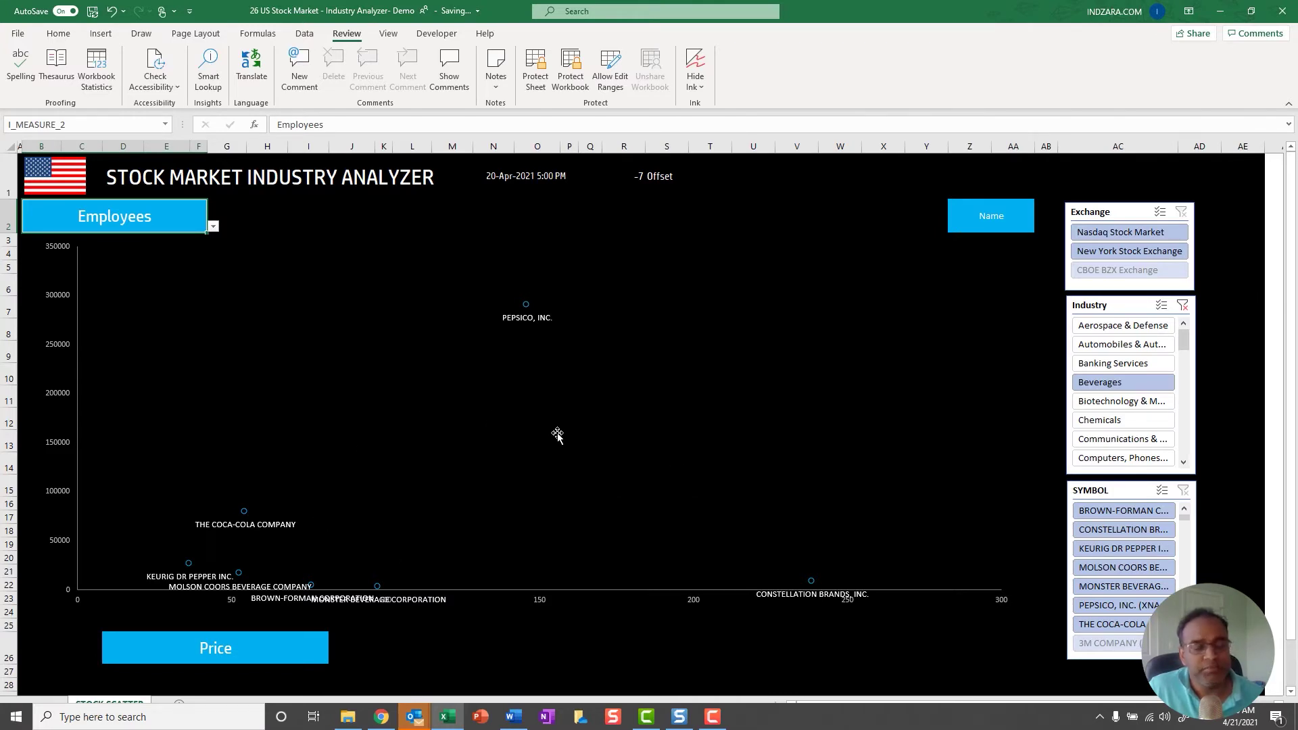
# - Filter the SYMBOL slicer to PepsiCo and The Coca-Cola Company and plot Market cap vertically
pyautogui.click(1146, 608)
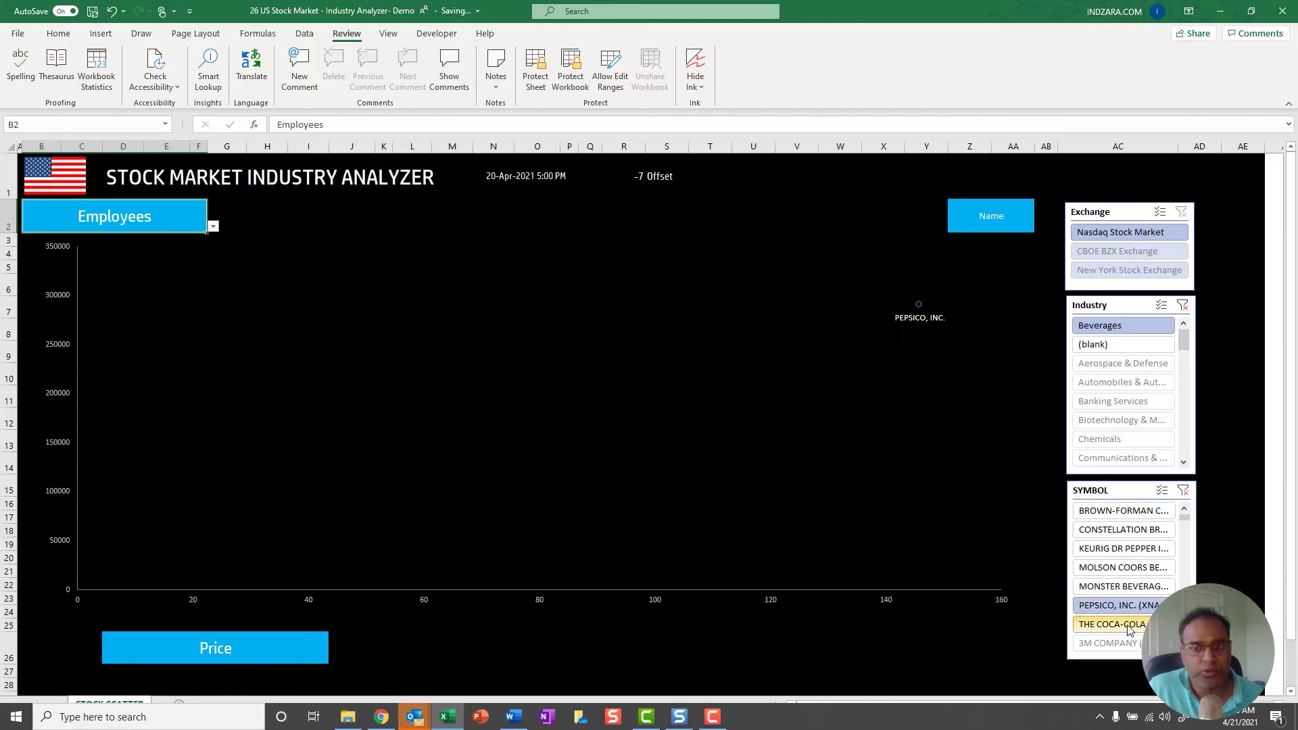
pyautogui.keyDown('ctrl'); pyautogui.click(1127, 625); pyautogui.keyUp('ctrl')
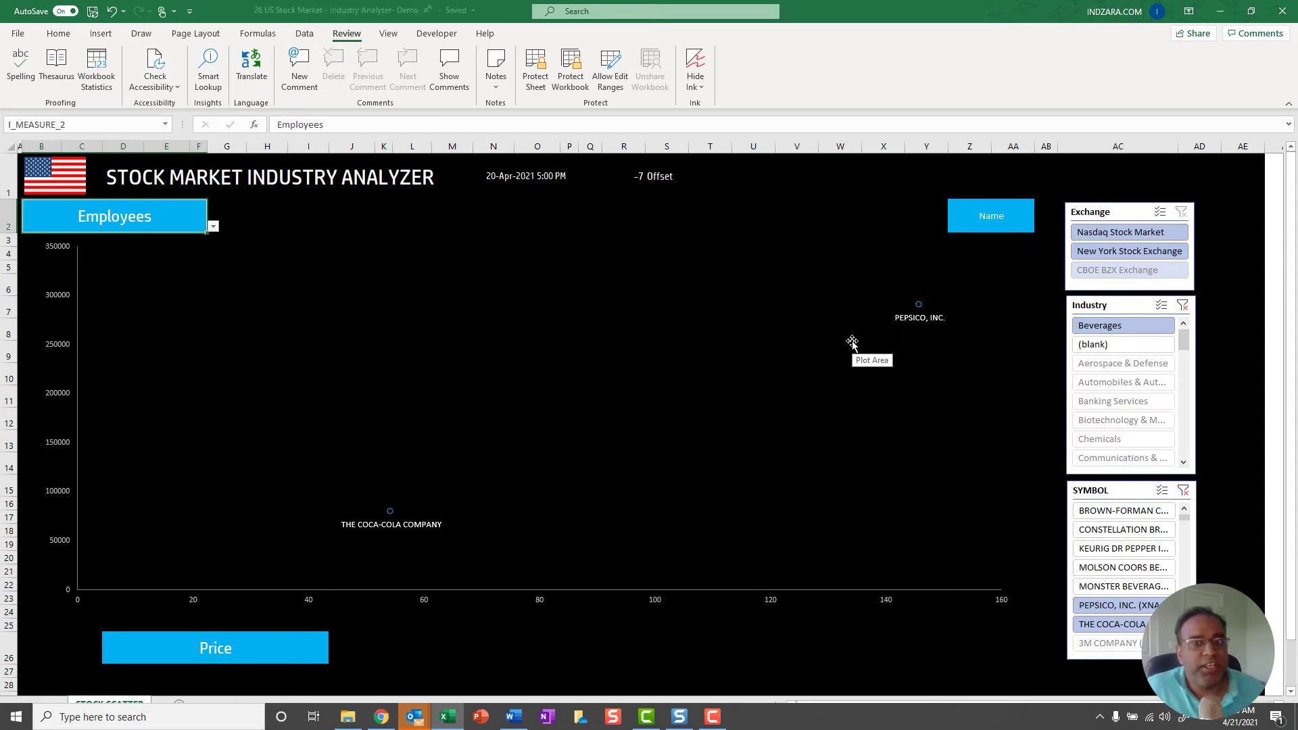
pyautogui.click(213, 226)
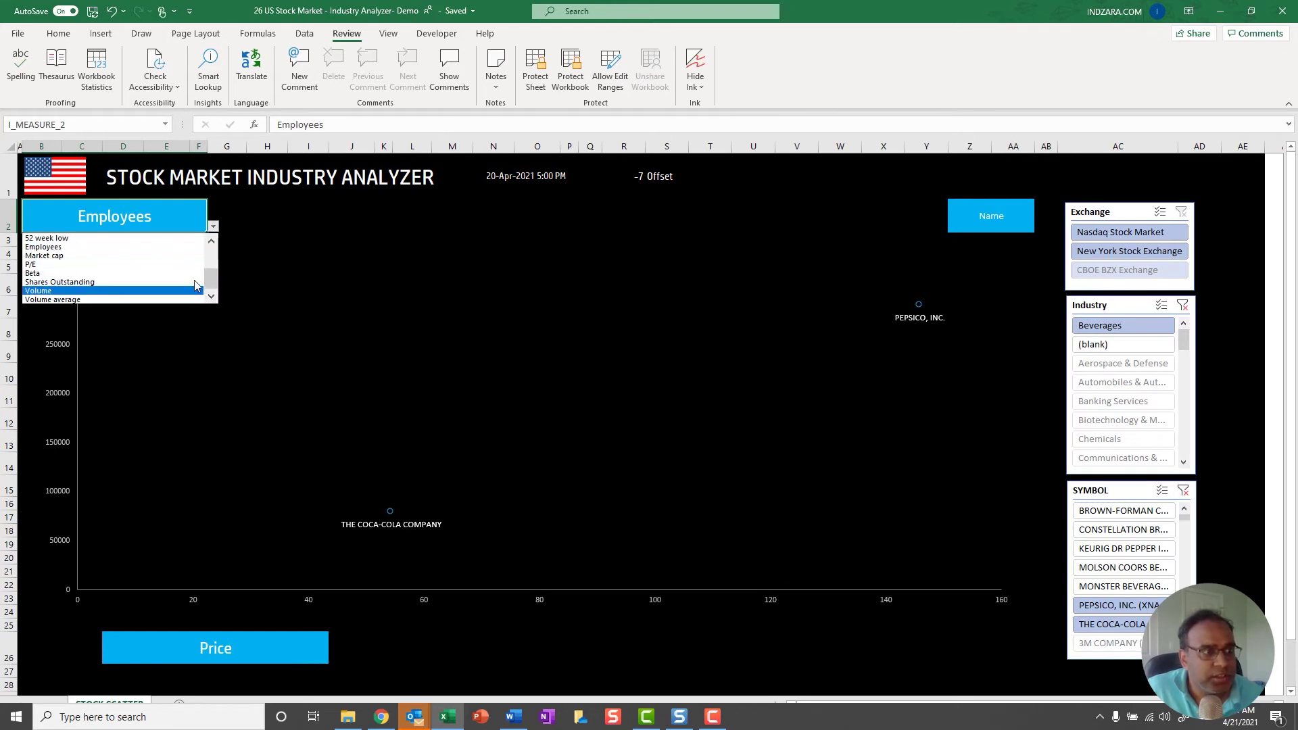
pyautogui.click(193, 256)
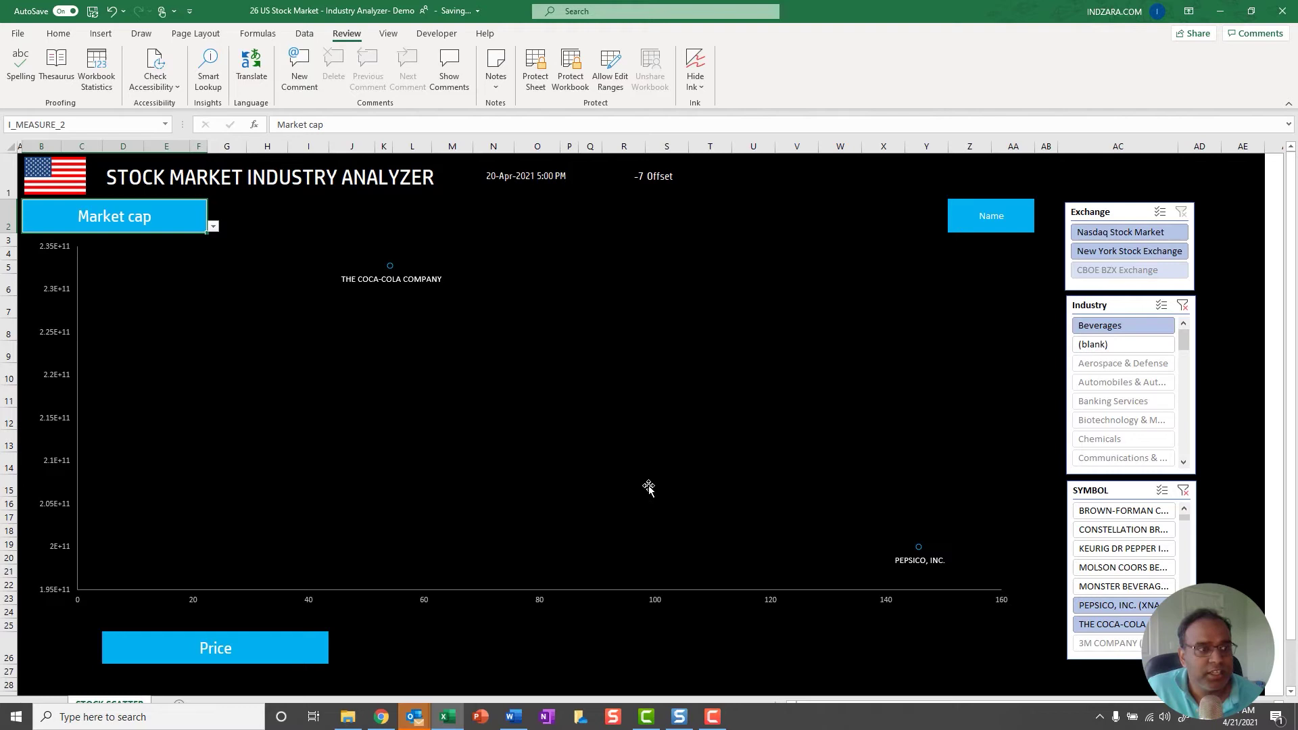
pyautogui.moveTo(393, 271)
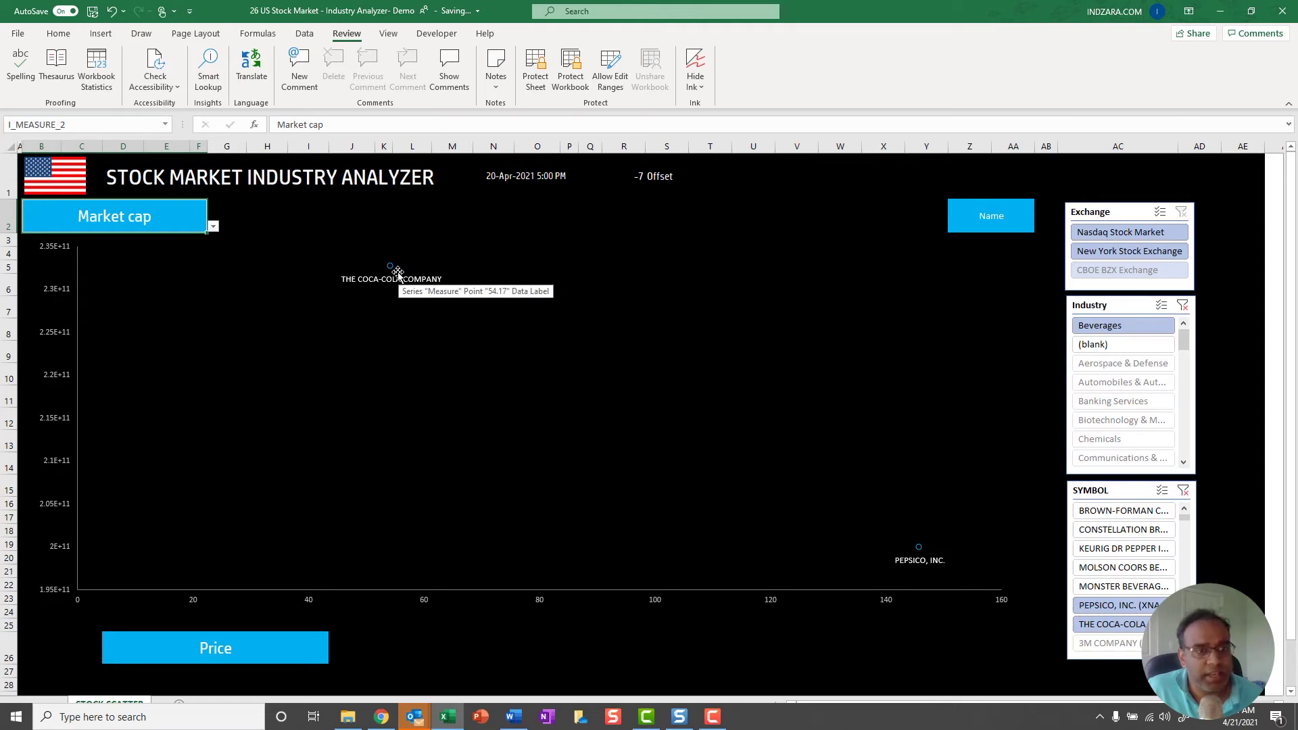
# - Change the horizontal-axis measure from Price to Volume, trying Employees along the way
pyautogui.click(314, 651)
pyautogui.click(335, 657)
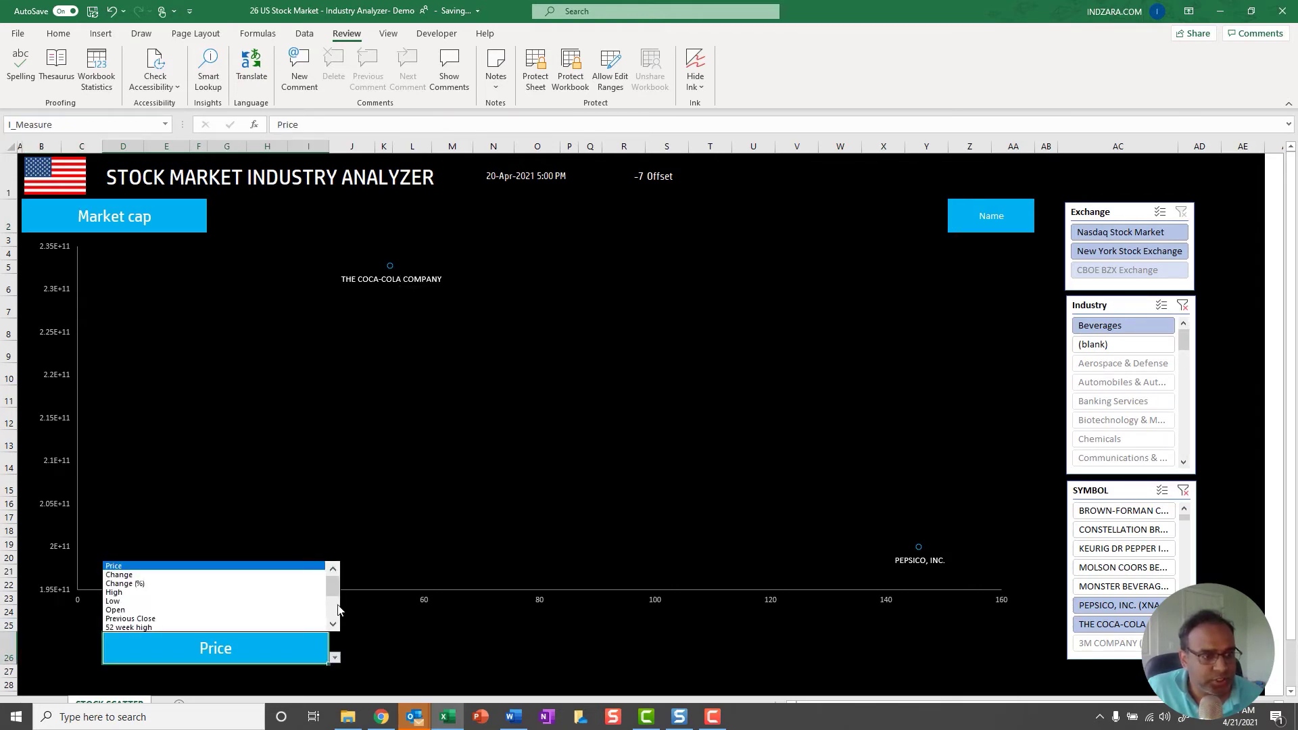
pyautogui.scroll(-3, 338, 610)
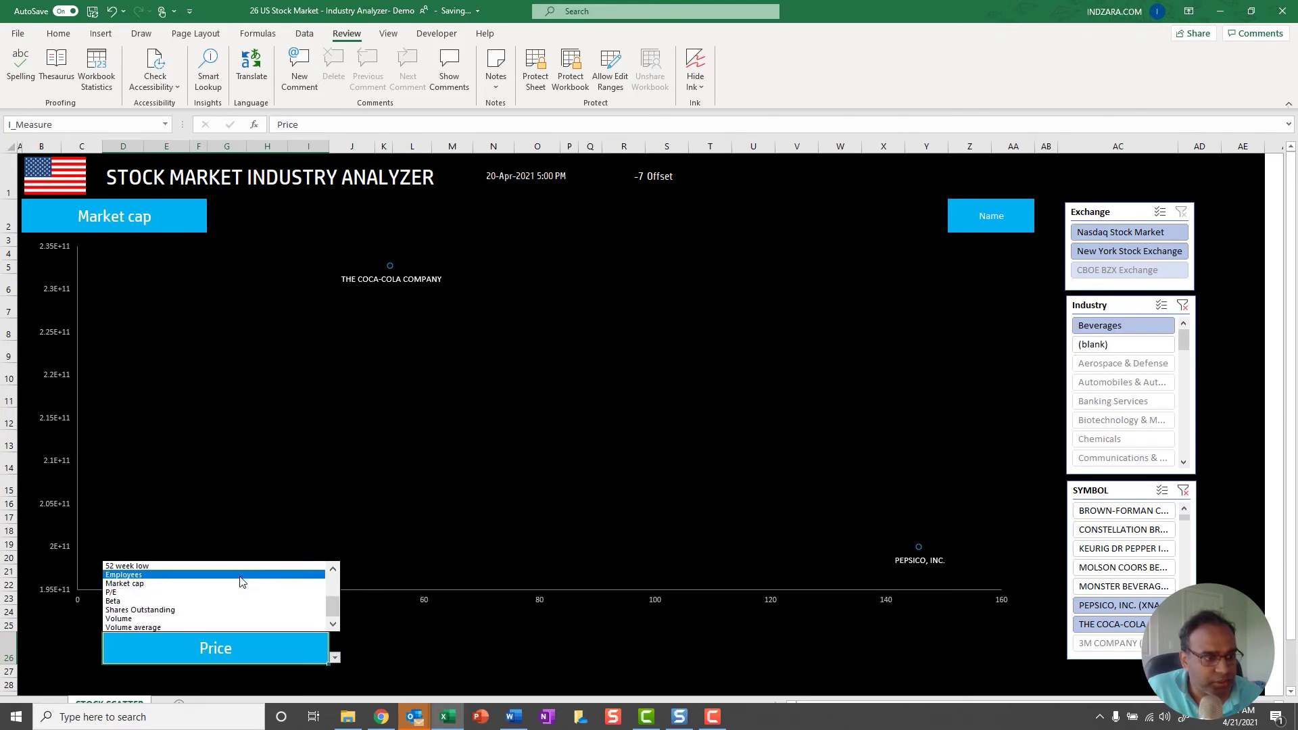
pyautogui.click(242, 582)
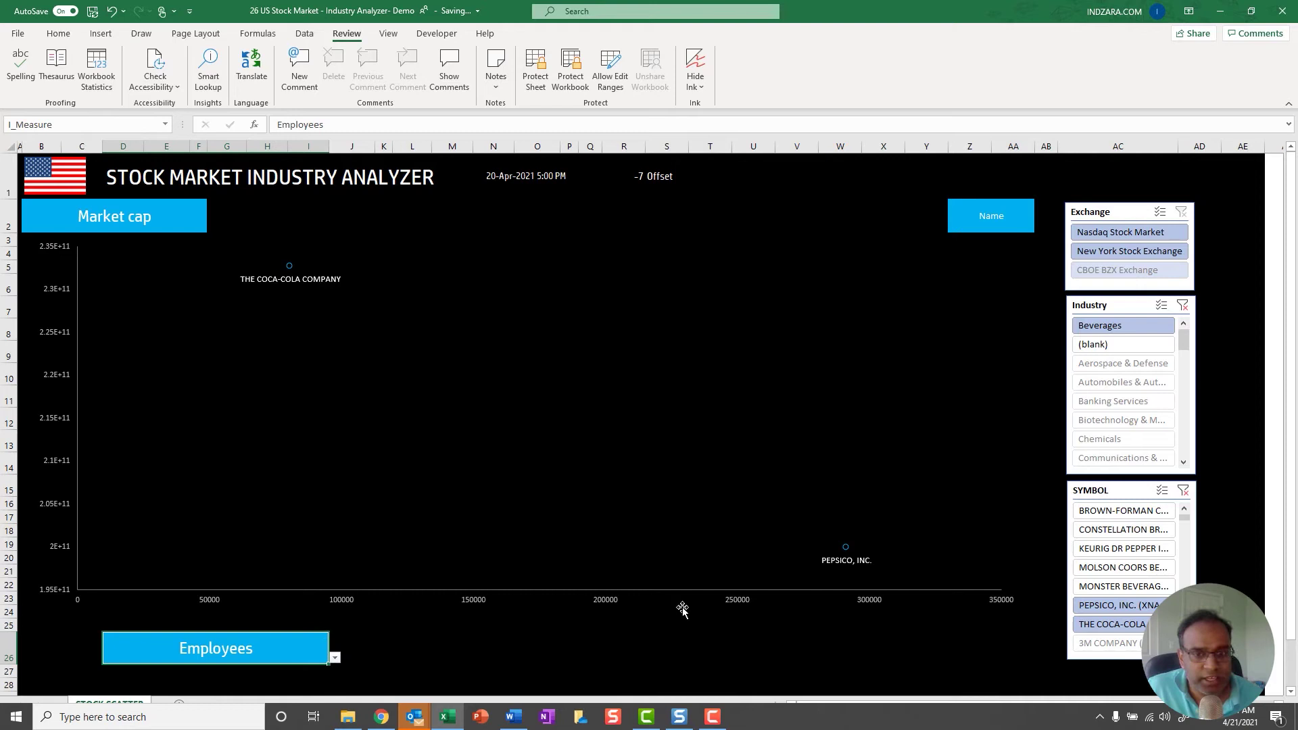
pyautogui.click(335, 657)
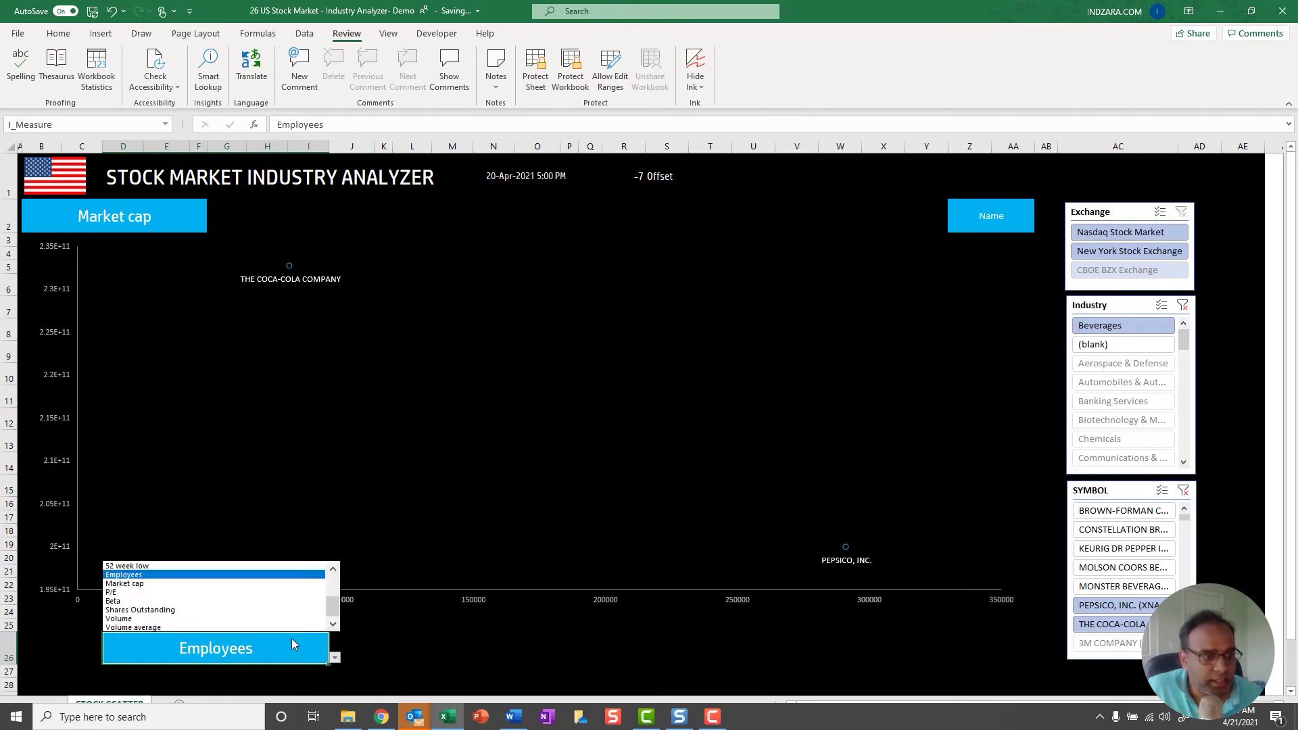
pyautogui.click(261, 619)
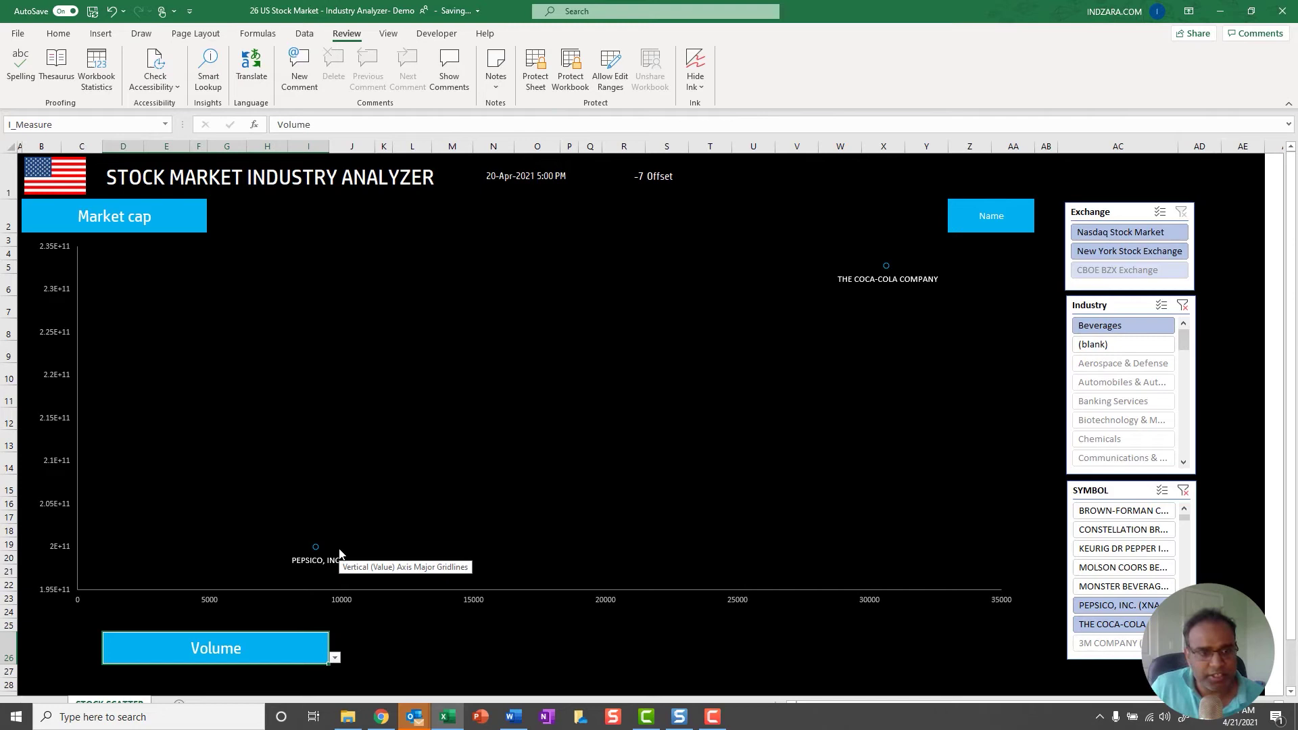
pyautogui.click(1227, 457)
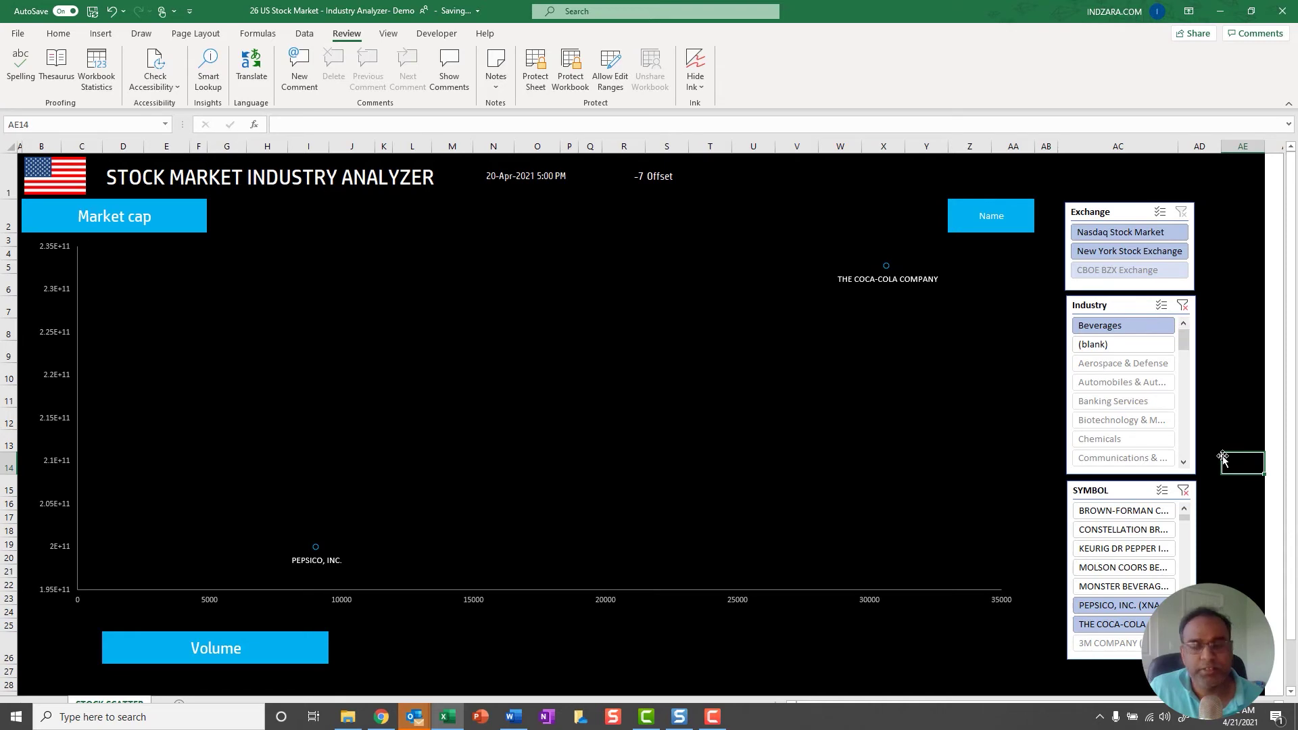
# - Clear the Industry and SYMBOL slicer filters so every stock appears
pyautogui.moveTo(1222, 457); pyautogui.dragTo(1209, 571)
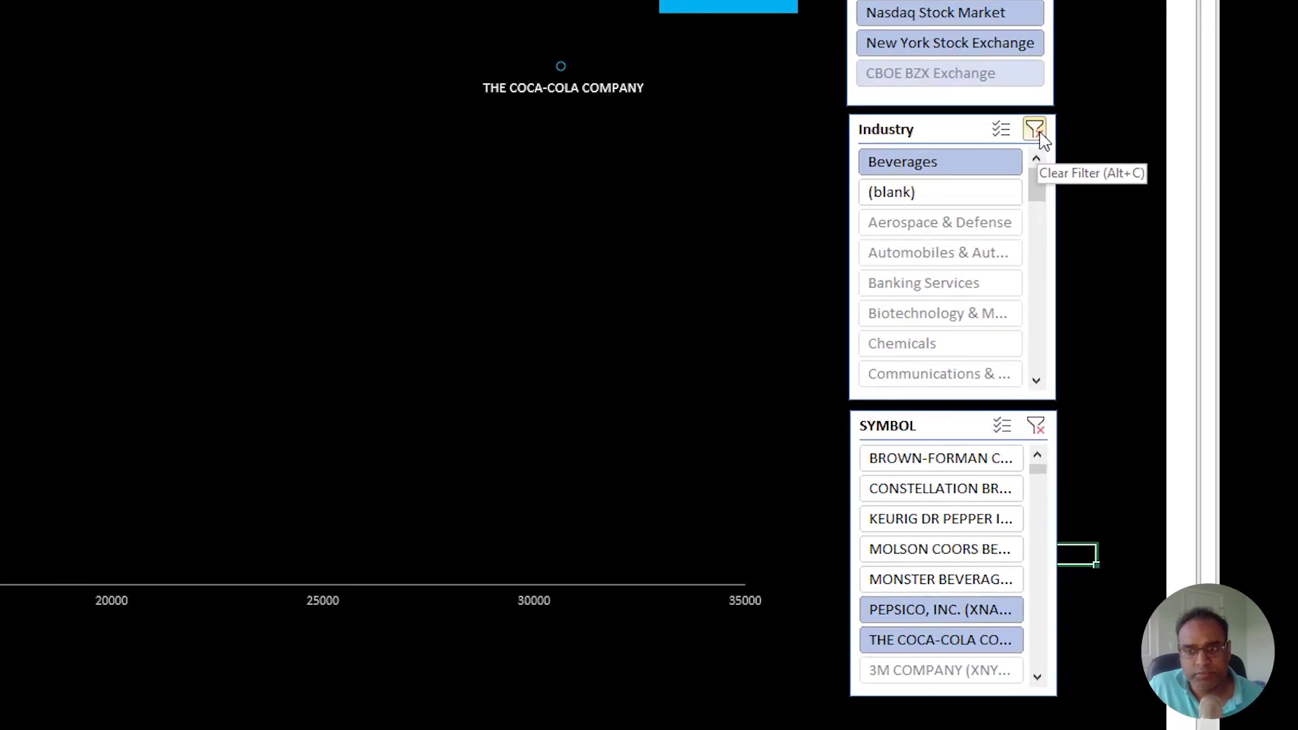
pyautogui.click(1038, 133)
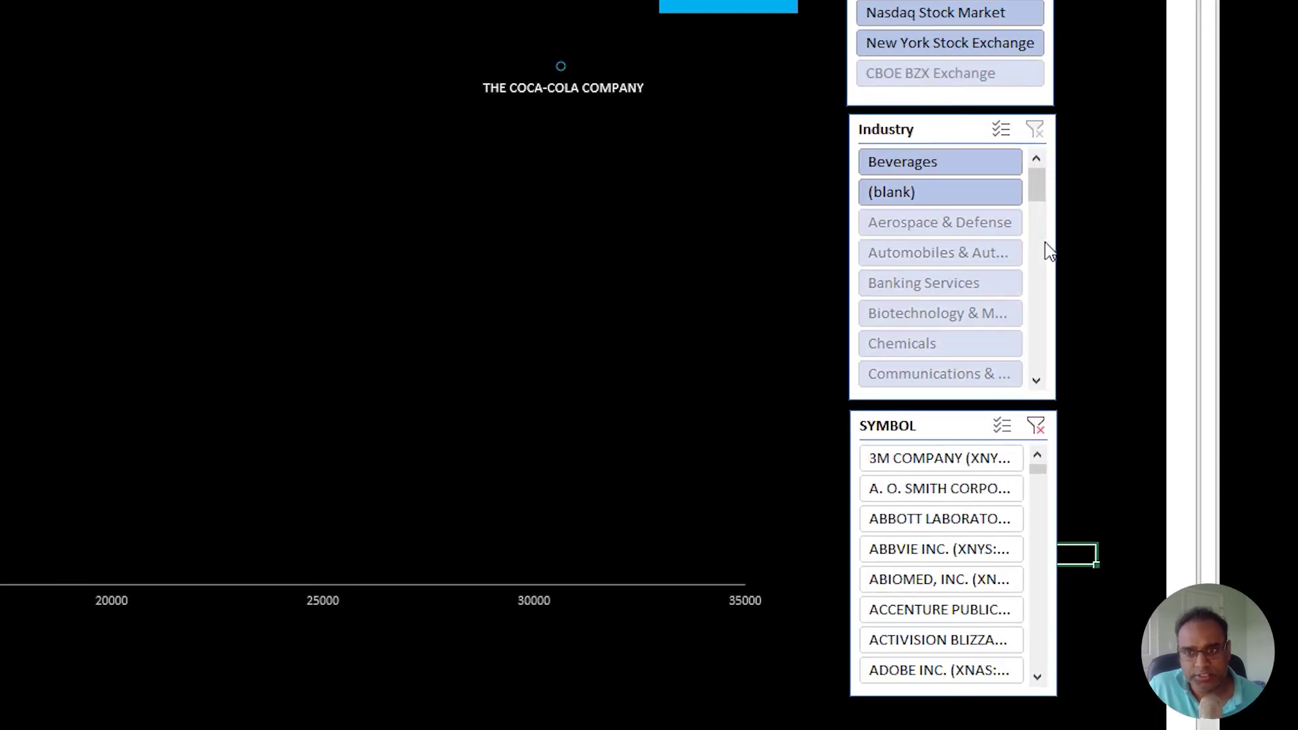
pyautogui.click(1037, 426)
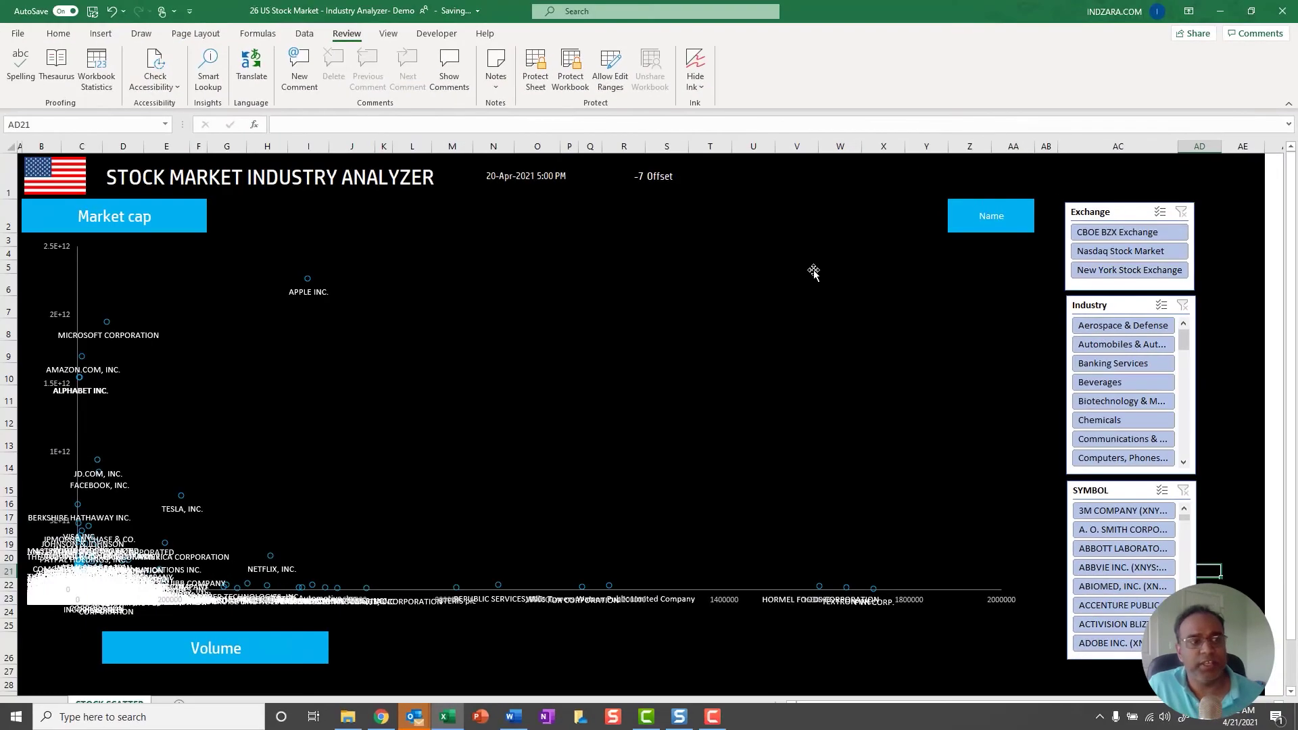
# - Label the chart points by Ticker Symbol instead of company Name
pyautogui.click(983, 219)
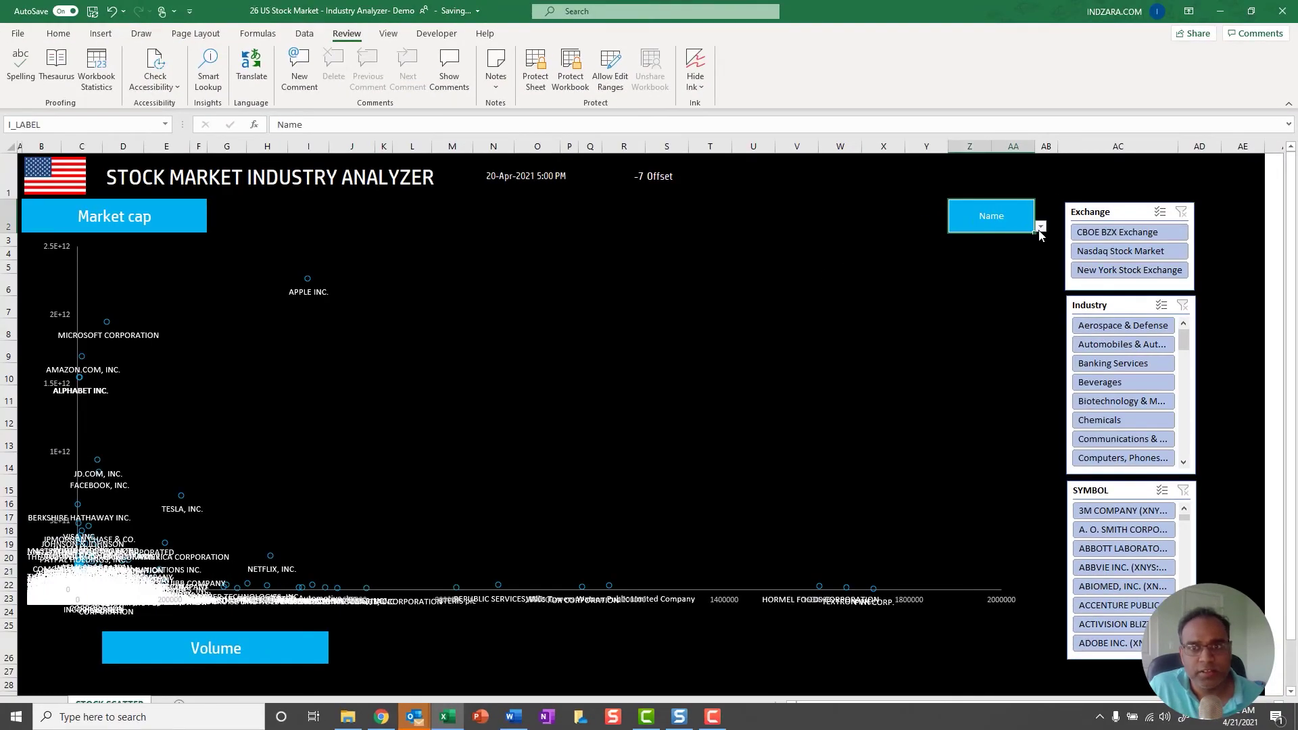
pyautogui.click(1041, 226)
pyautogui.click(1026, 237)
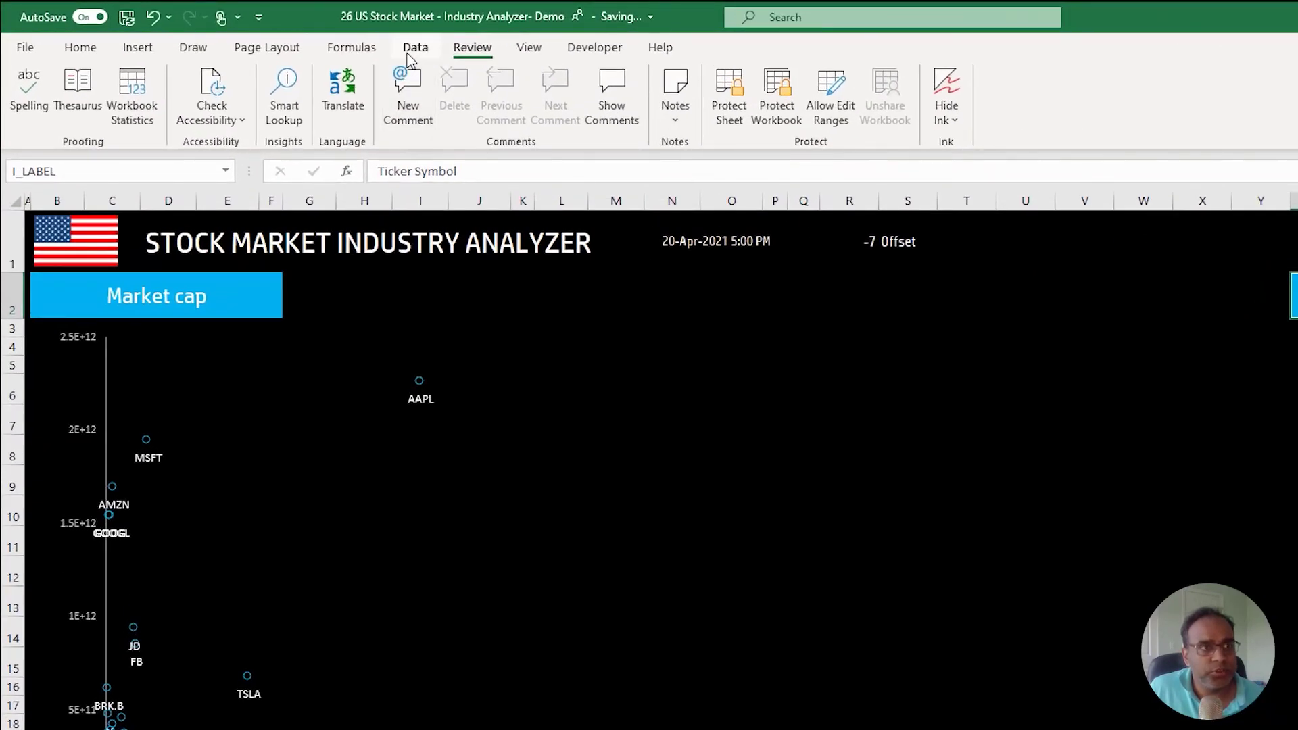
# - Refresh all stock data from the Data tab so the scatter redraws with new figures
pyautogui.click(300, 39)
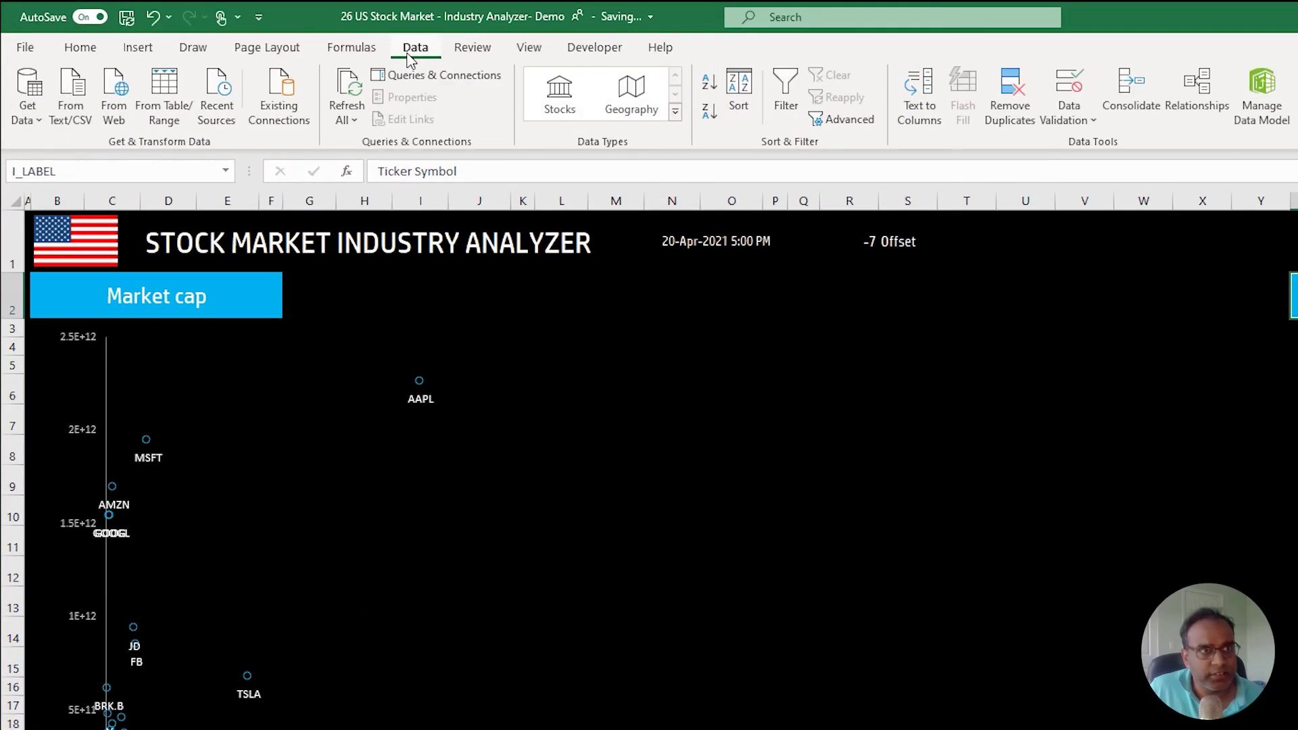
pyautogui.click(341, 88)
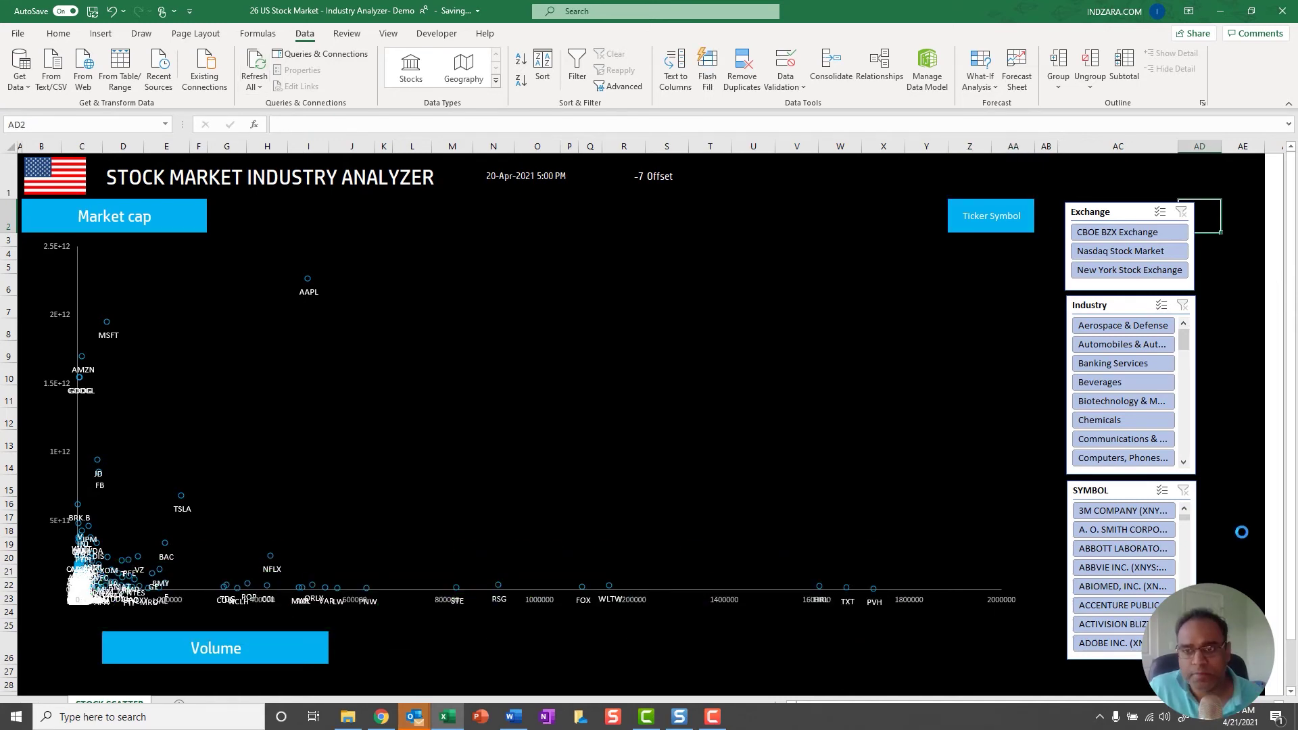
pyautogui.click(1199, 215)
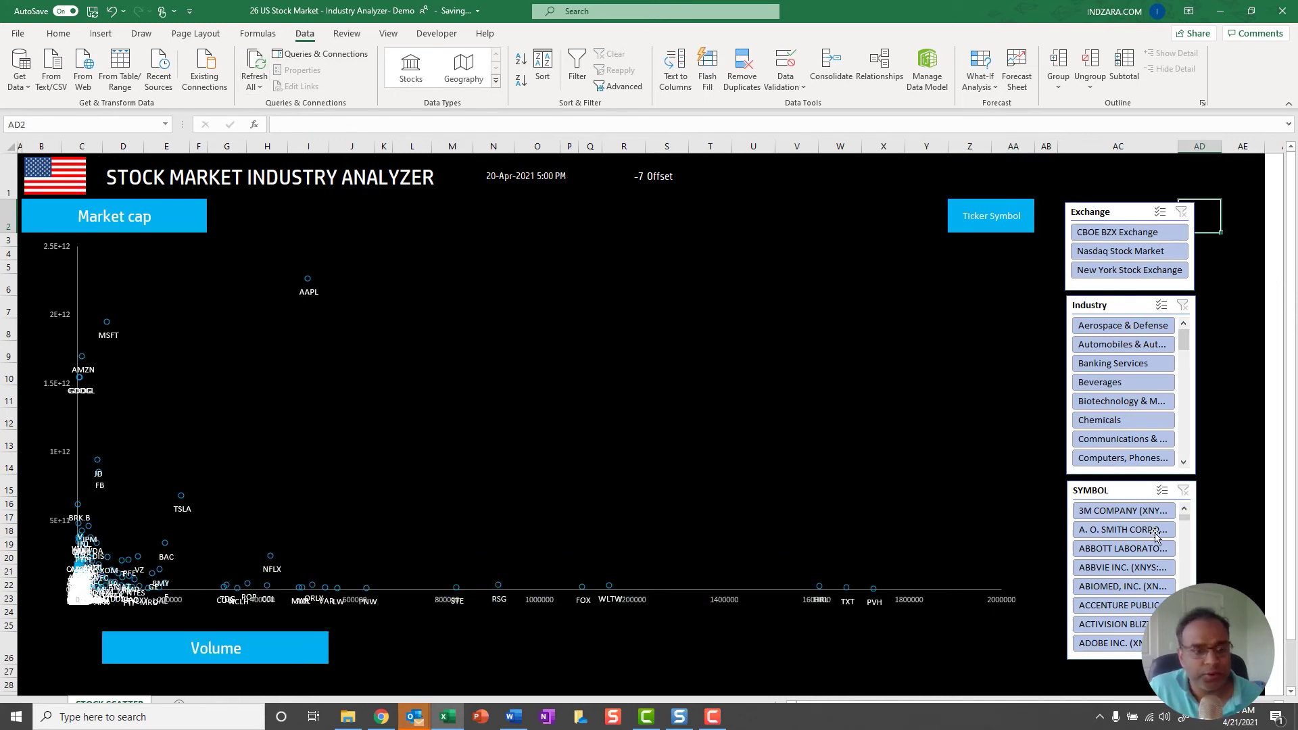
pyautogui.click(1221, 519)
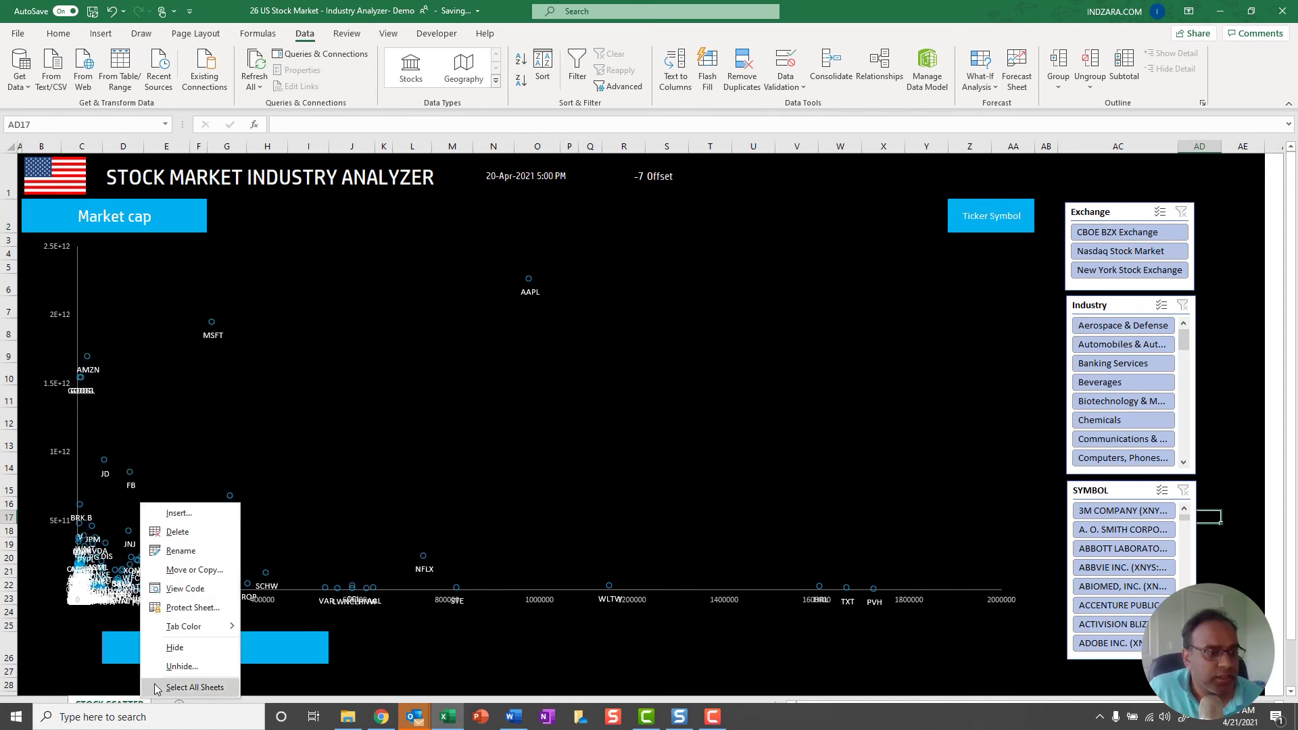
# - Unhide the DATA sheet from the sheet-tab menu and display its stock table
pyautogui.rightClick(140, 703)
pyautogui.click(181, 667)
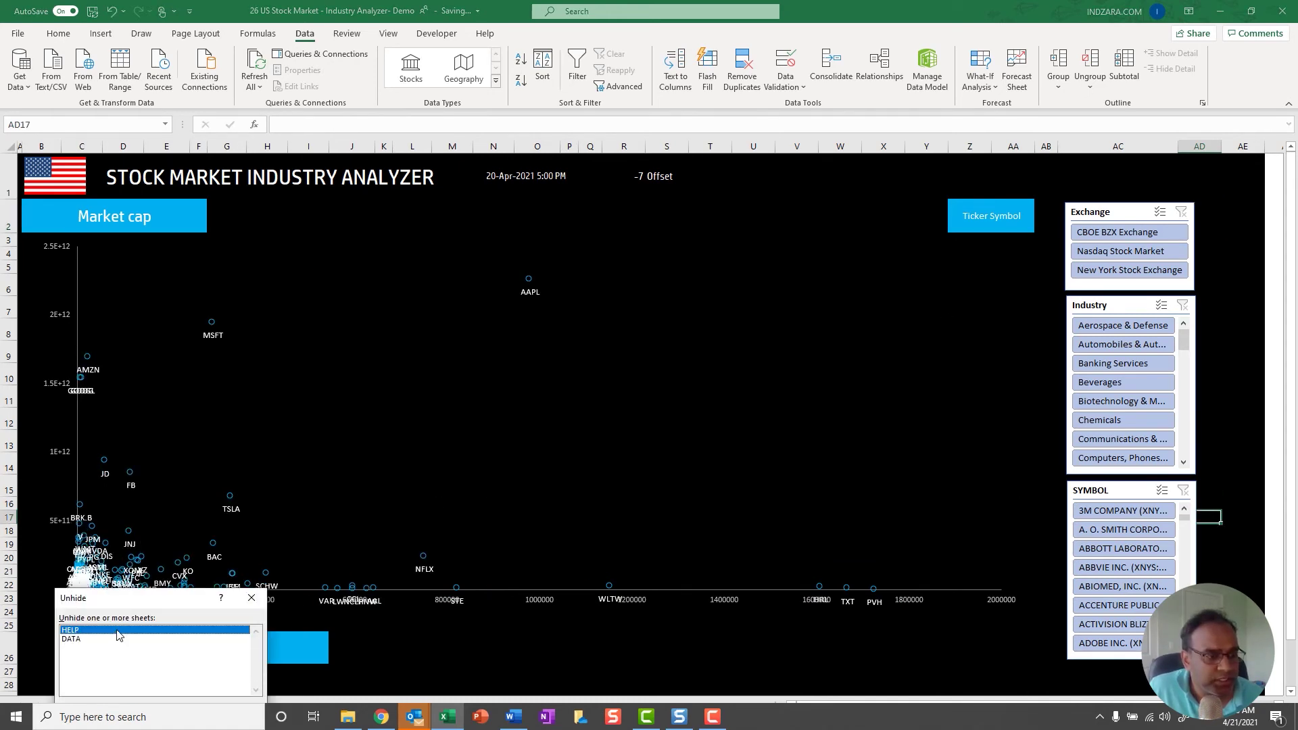
pyautogui.doubleClick(111, 638)
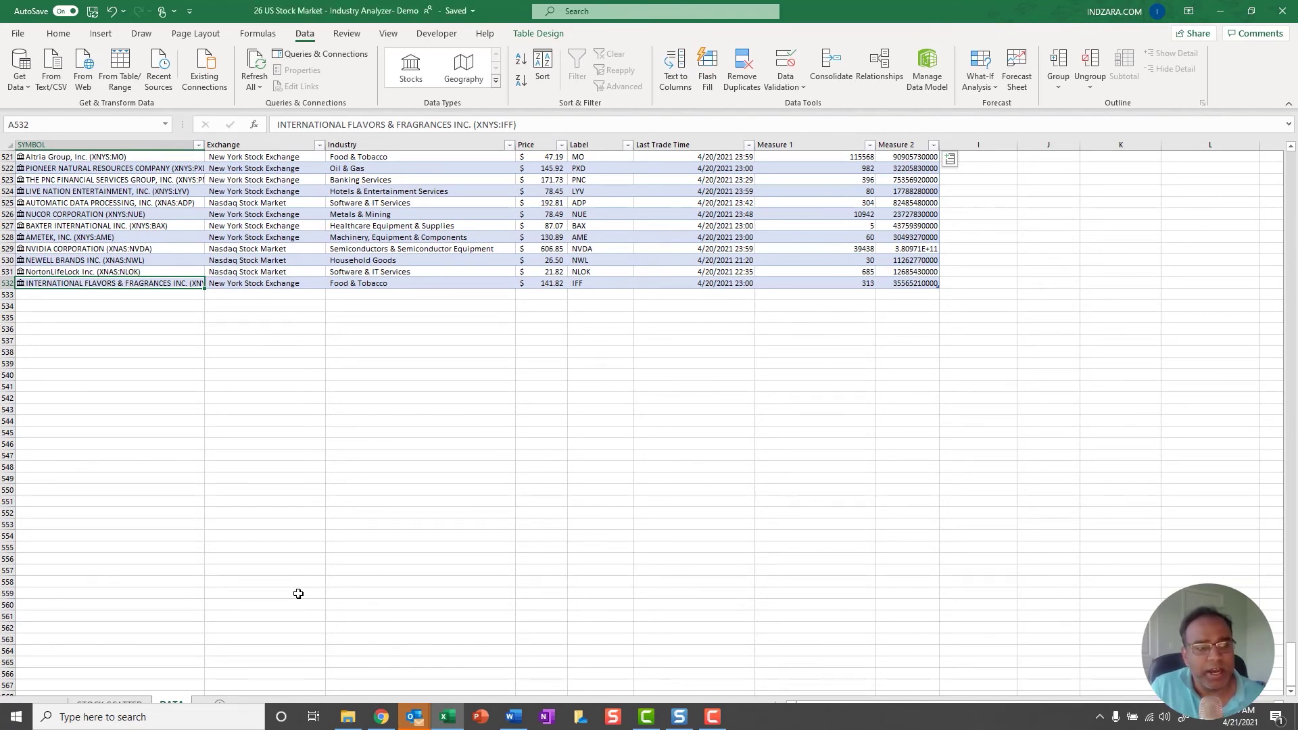
pyautogui.hotkey('ctrl', 'Up')
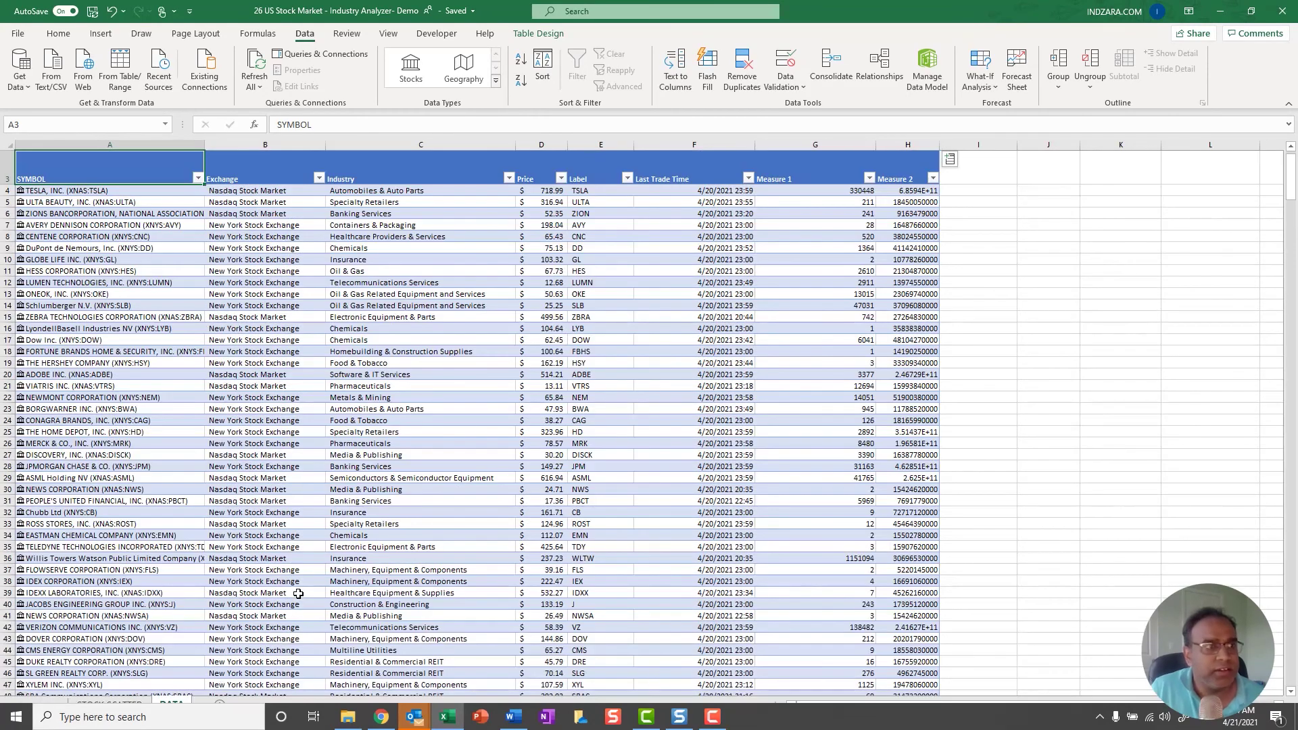
pyautogui.hotkey('ctrl', 'Down')
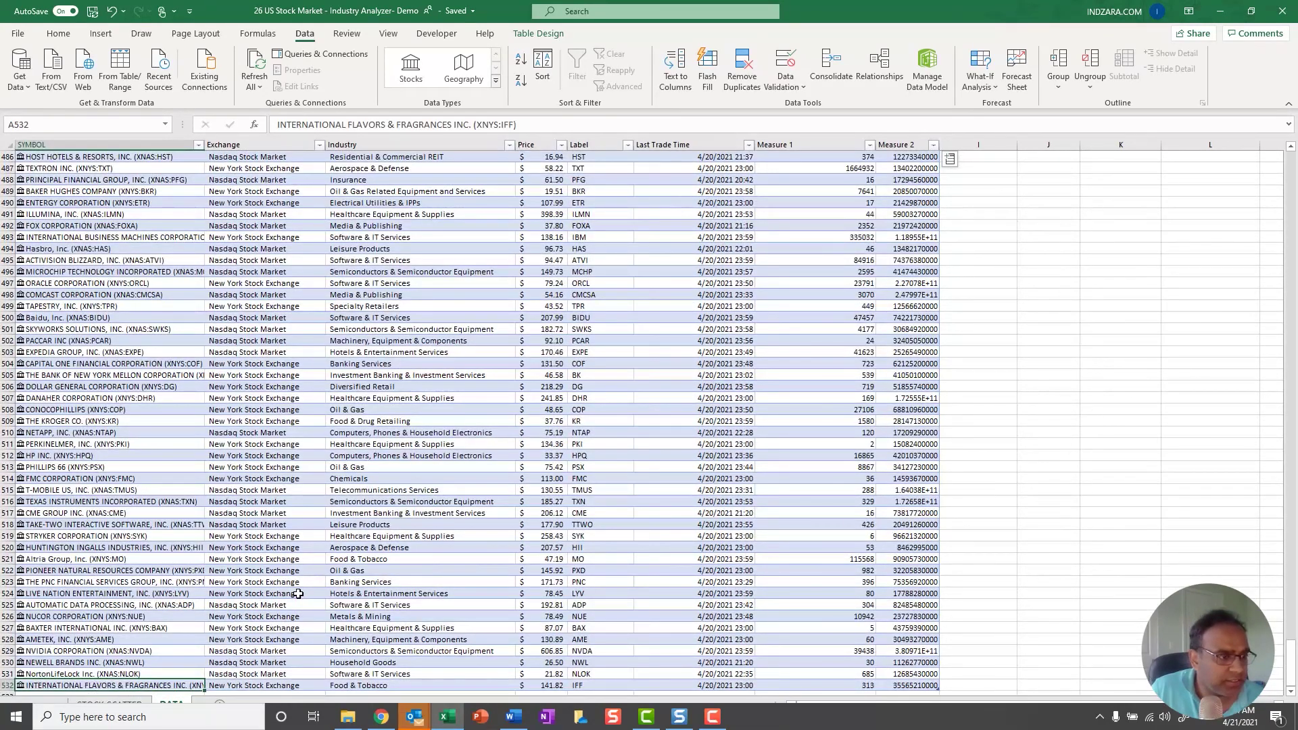
pyautogui.scroll(-1, 298, 594)
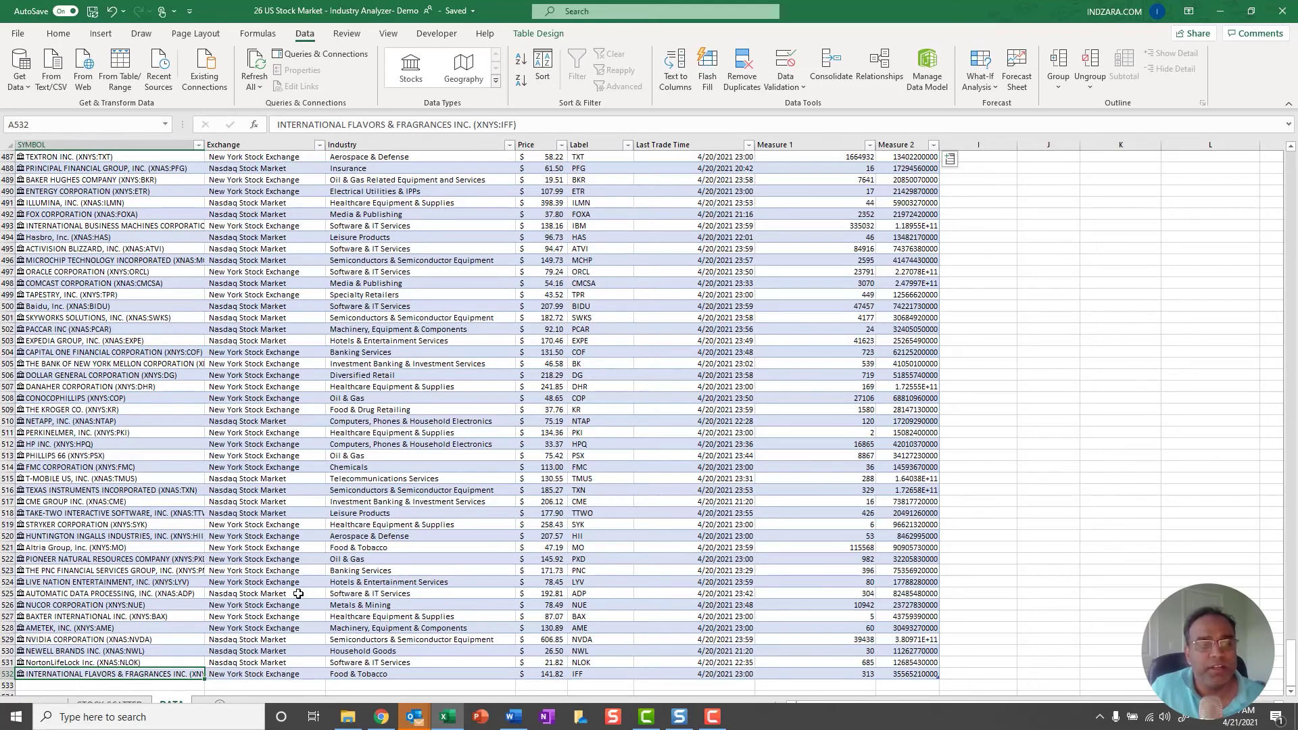
pyautogui.scroll(-5, 298, 594)
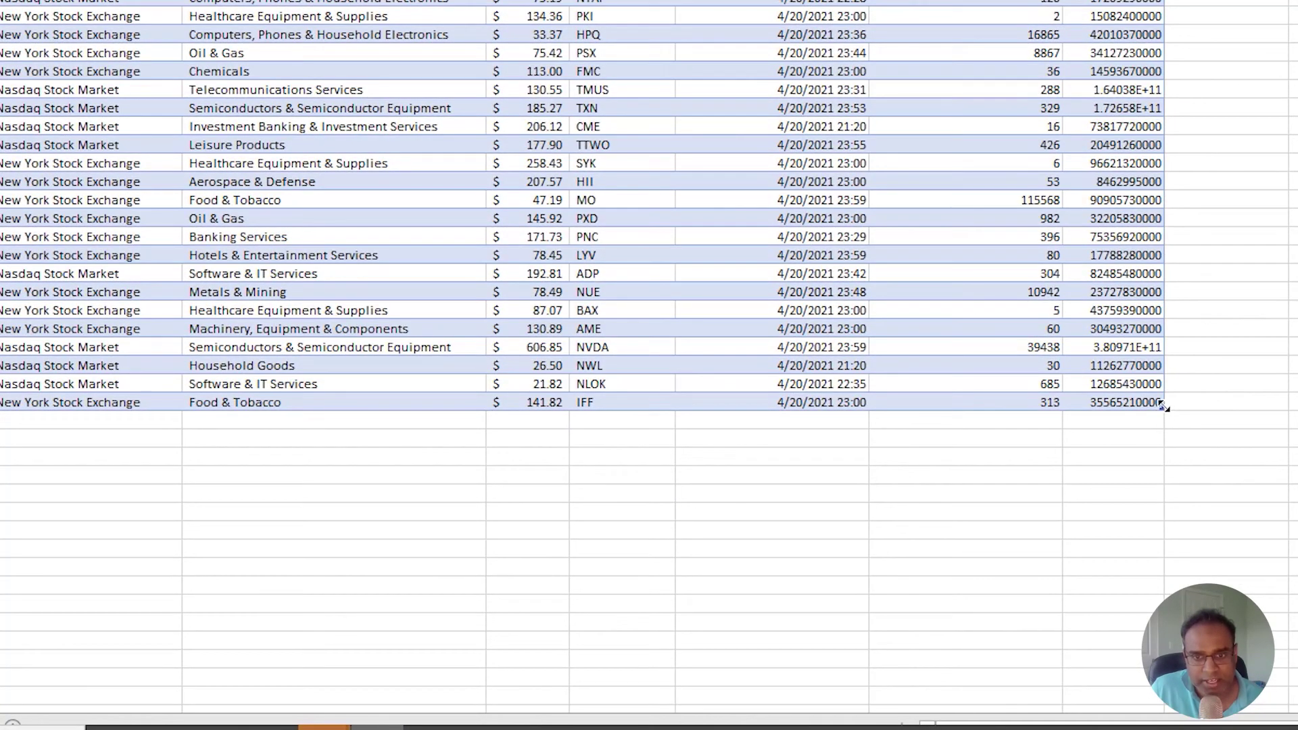
# - Extend the stock table to row 540 and add XNAS:MSFT as a new linked stock row
pyautogui.moveTo(1161, 416); pyautogui.dragTo(1151, 551)
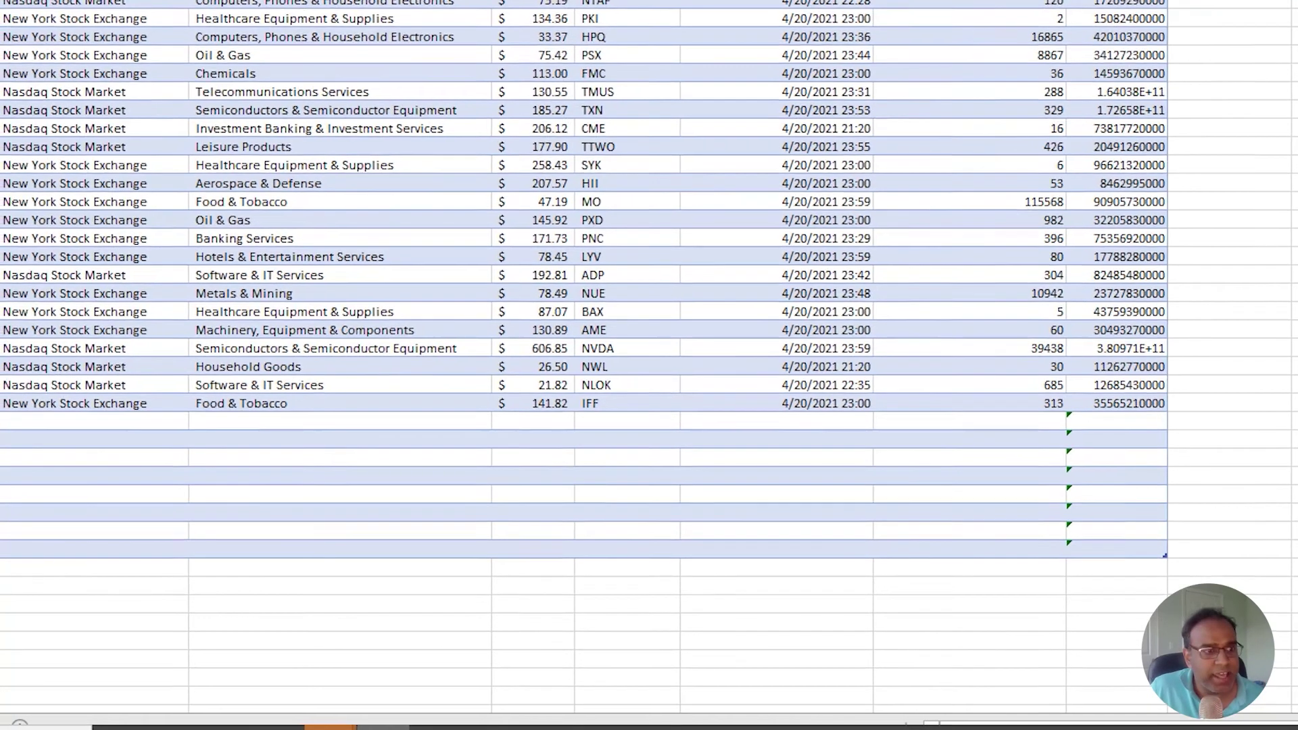
pyautogui.click(0, 427)
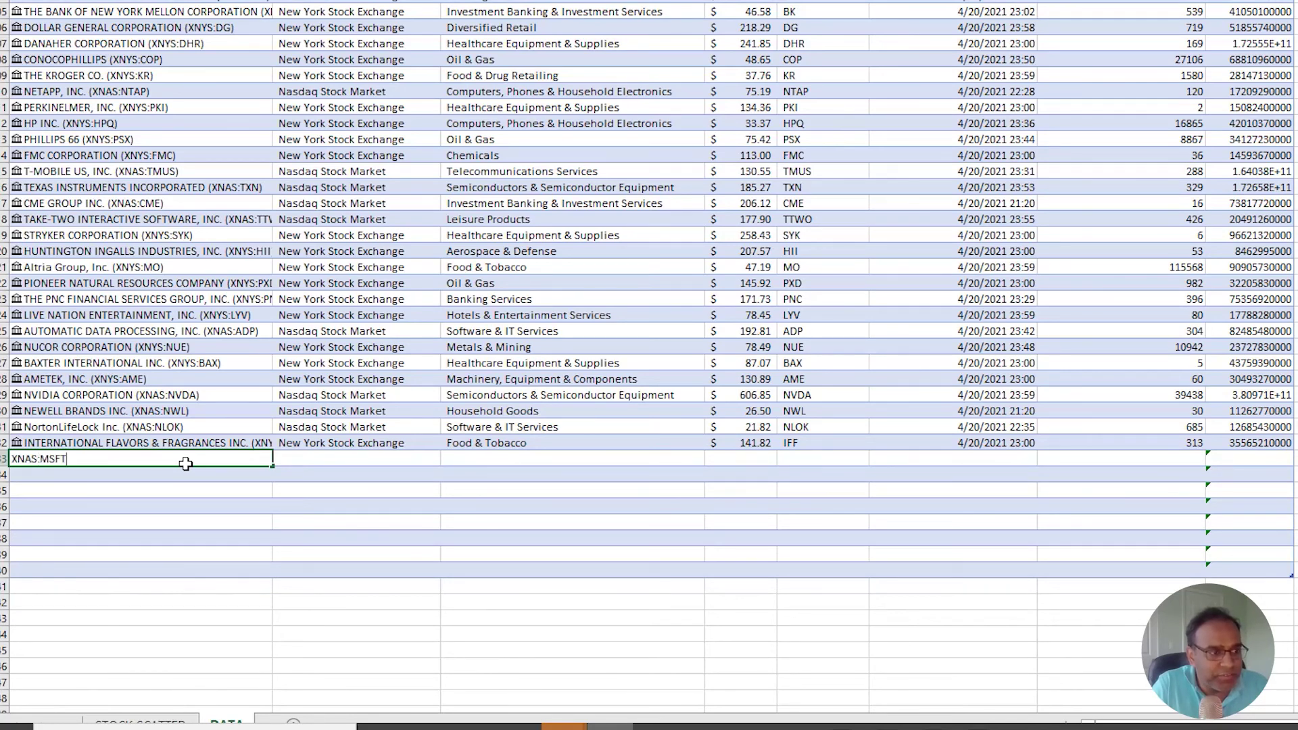
pyautogui.press('Return')
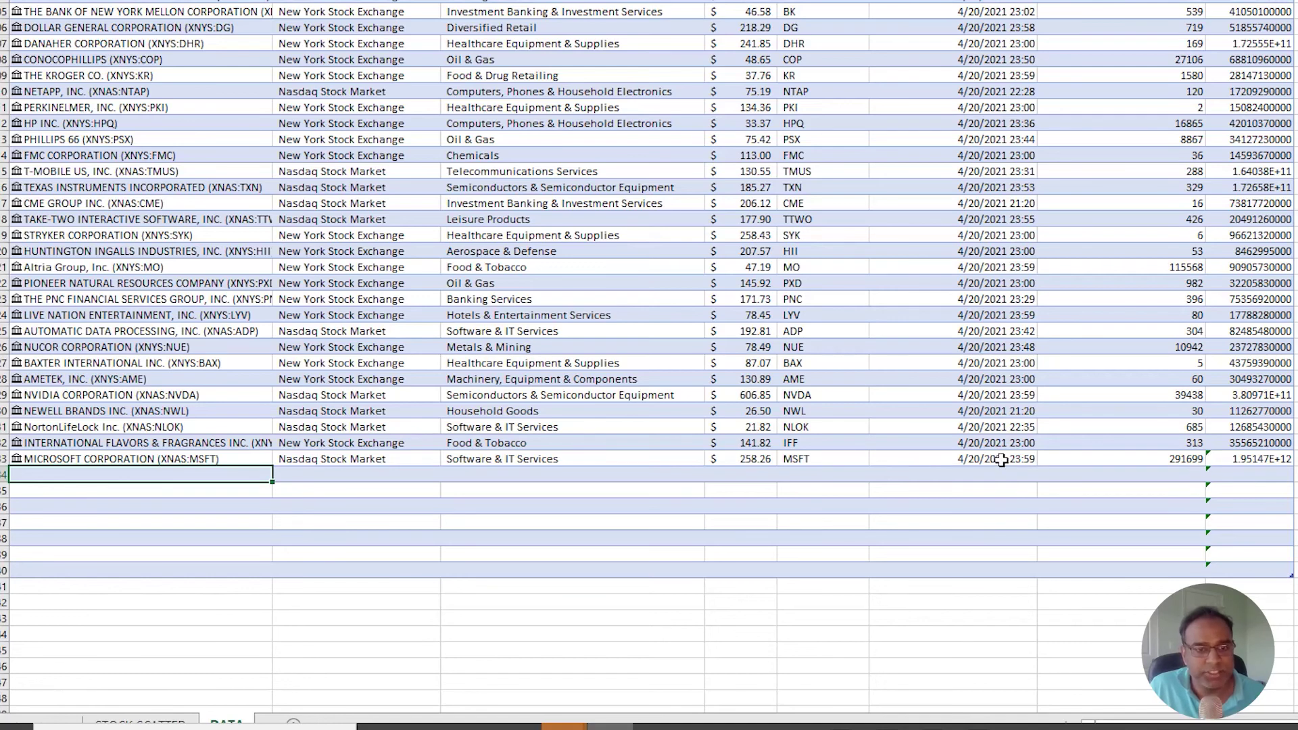
pyautogui.click(225, 459)
# - Relink the new Microsoft cell to the Santiago Stock Exchange listing XSGO:MSFT via an MSFT search
pyautogui.rightClick(225, 459)
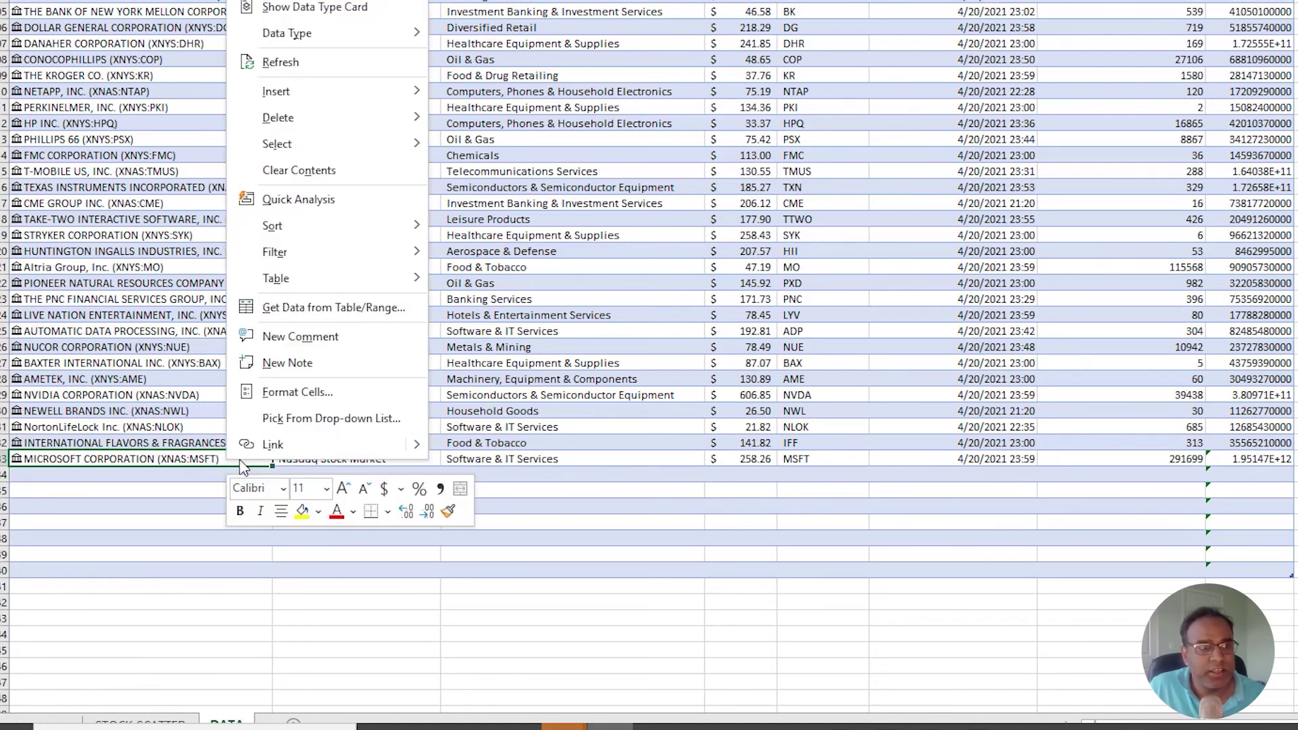
pyautogui.moveTo(360, 44)
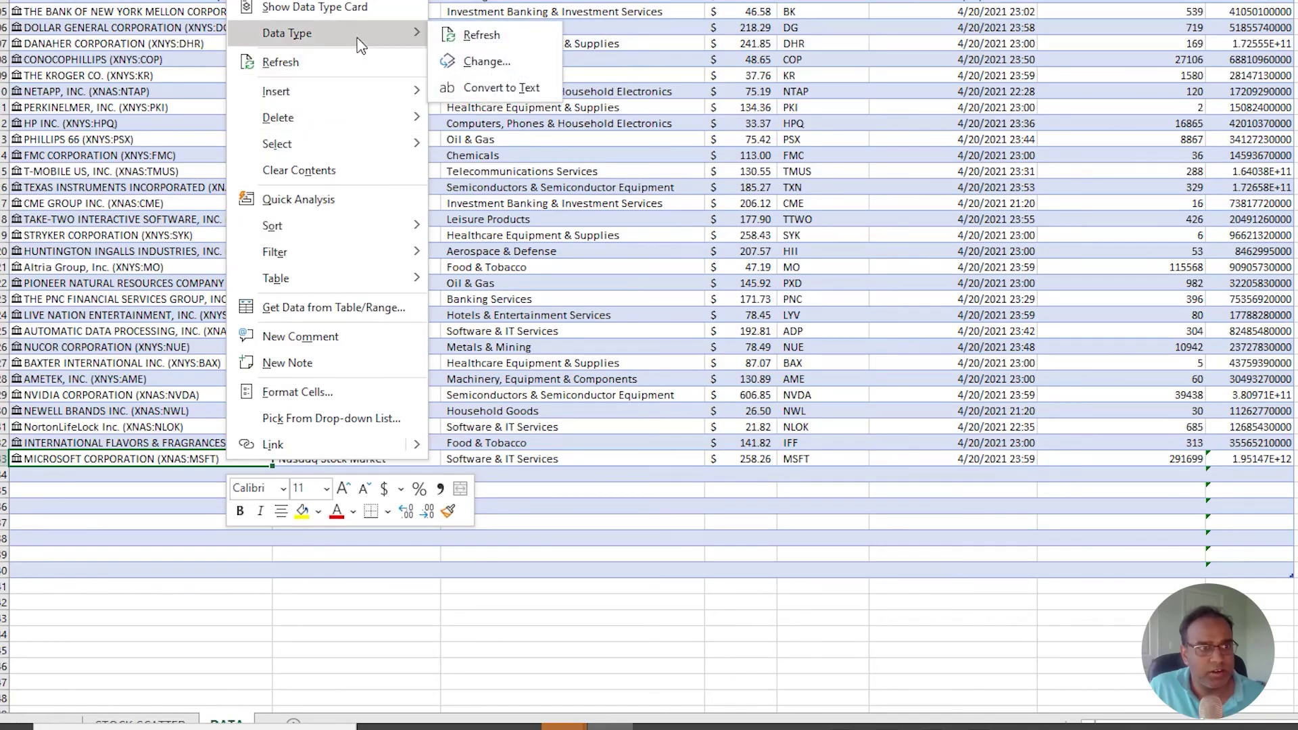
pyautogui.click(481, 62)
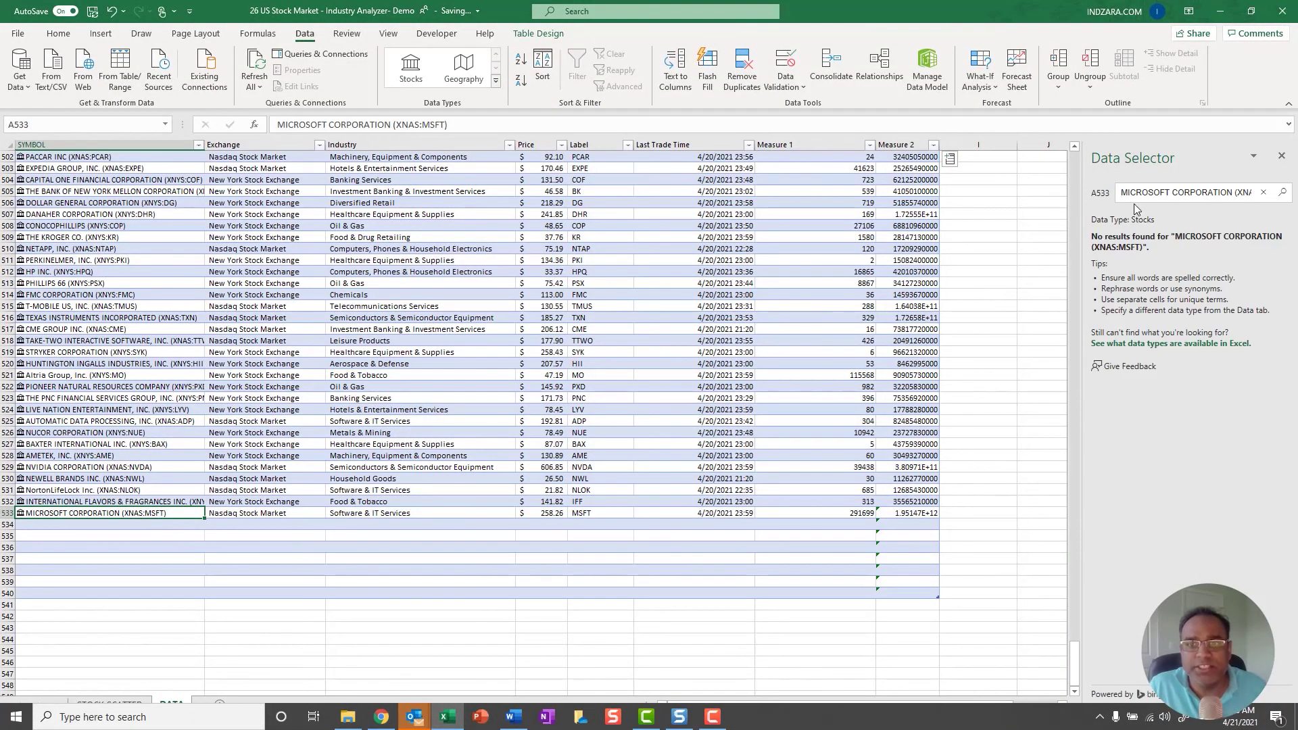
pyautogui.click(1137, 193)
pyautogui.write('M')
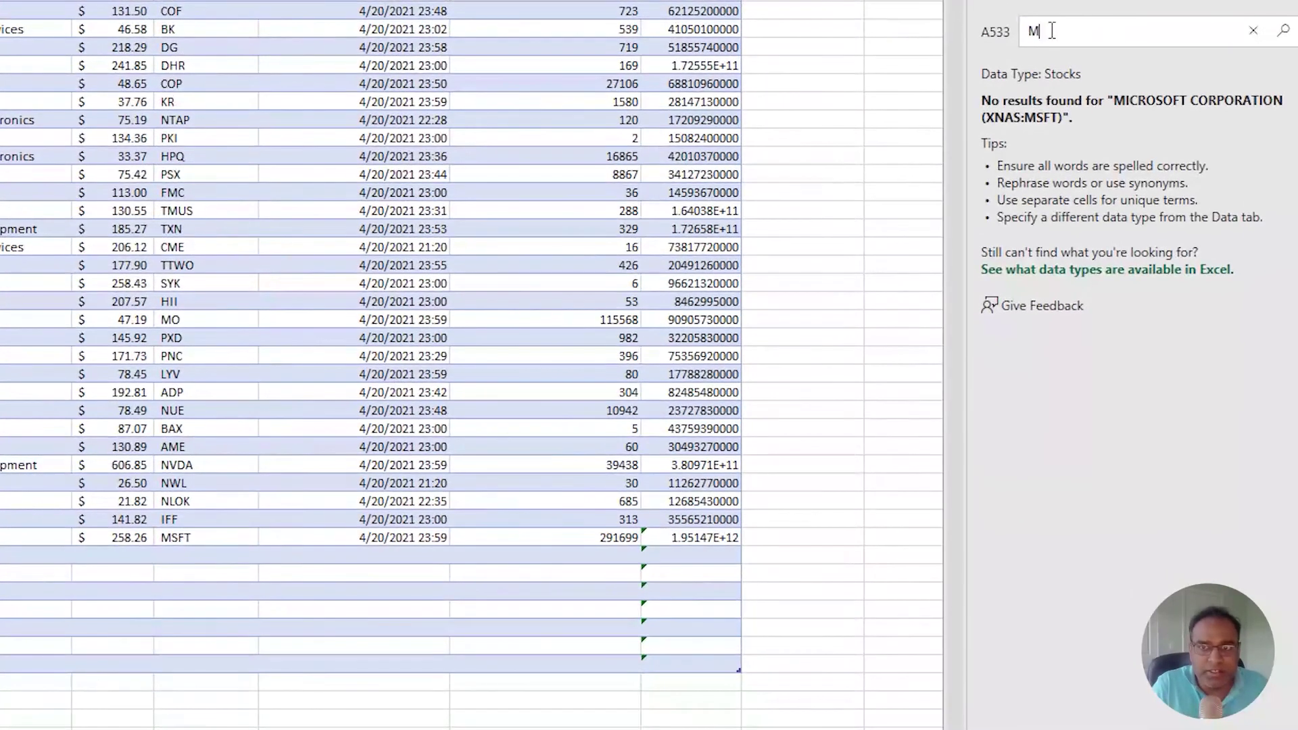
pyautogui.write('SFT')
pyautogui.press('Return')
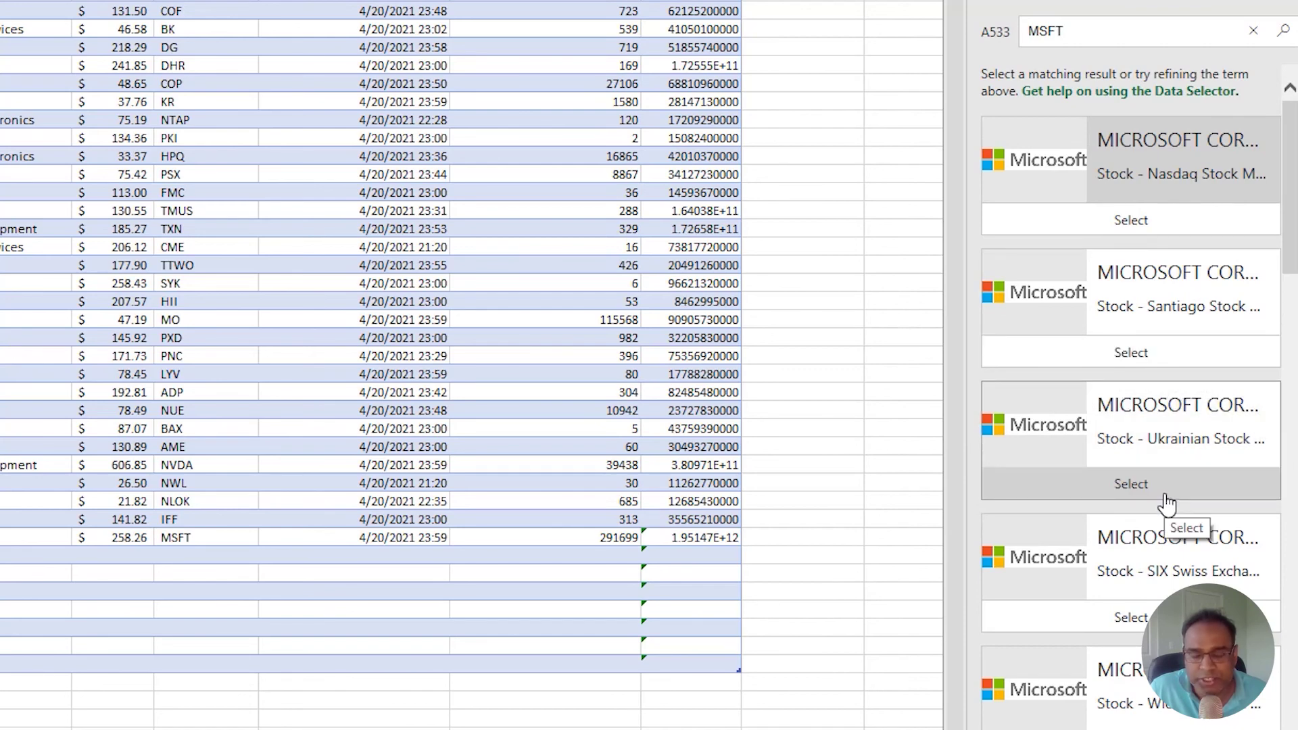
pyautogui.click(1158, 355)
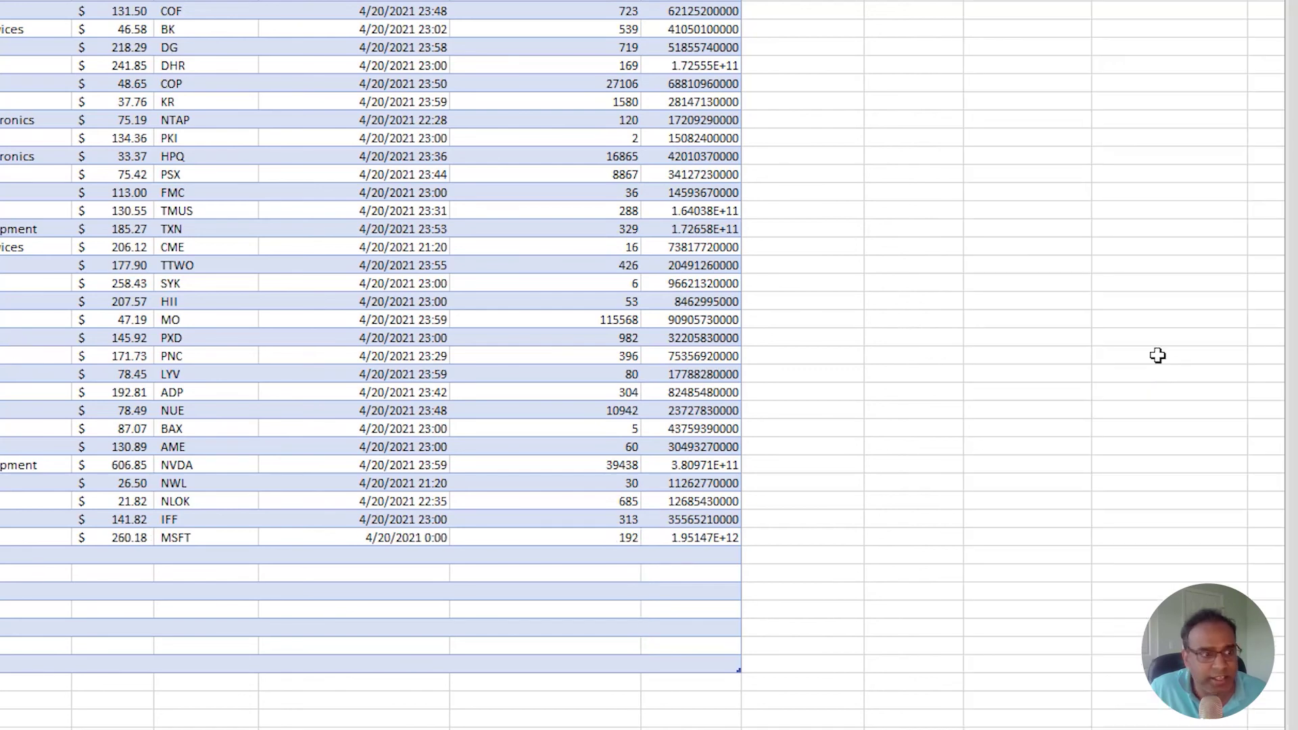
pyautogui.hscroll(-5, 317, 594)
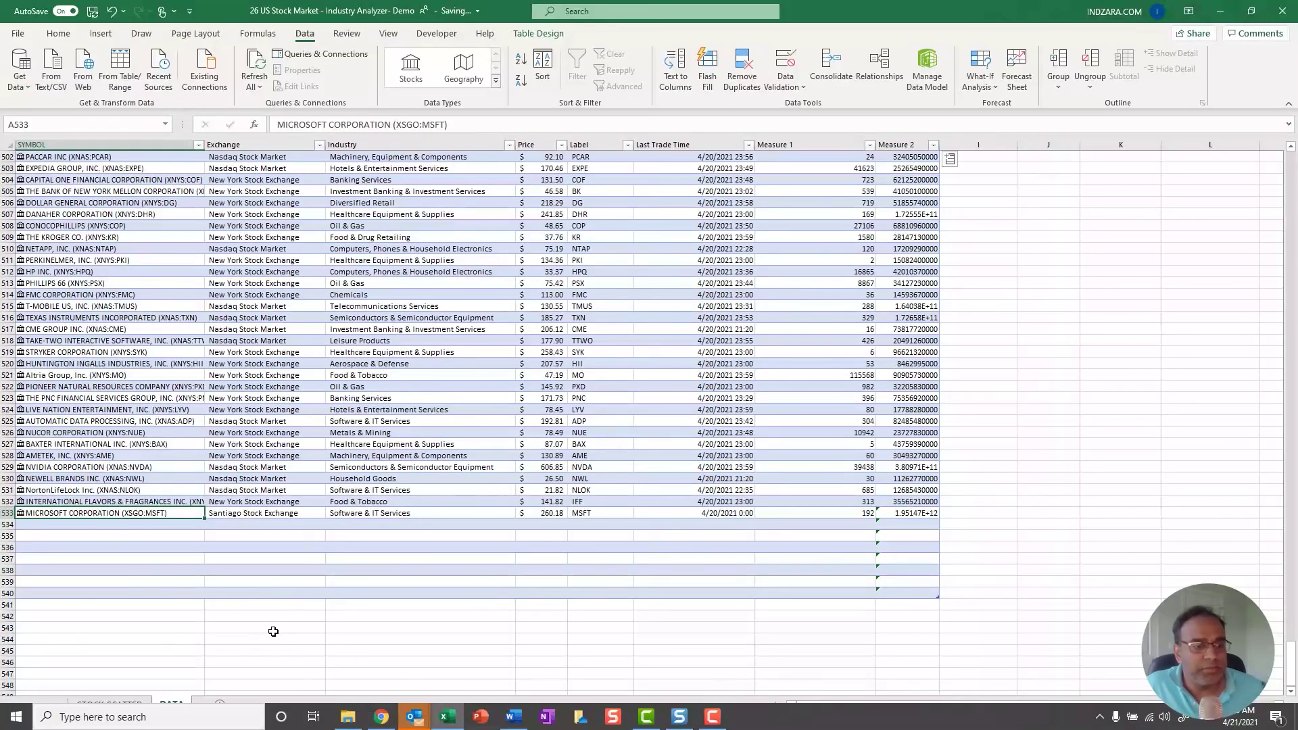
# - Return to the STOCK SCATTER dashboard, leaving the DATA sheet unhidden
pyautogui.rightClick(173, 703)
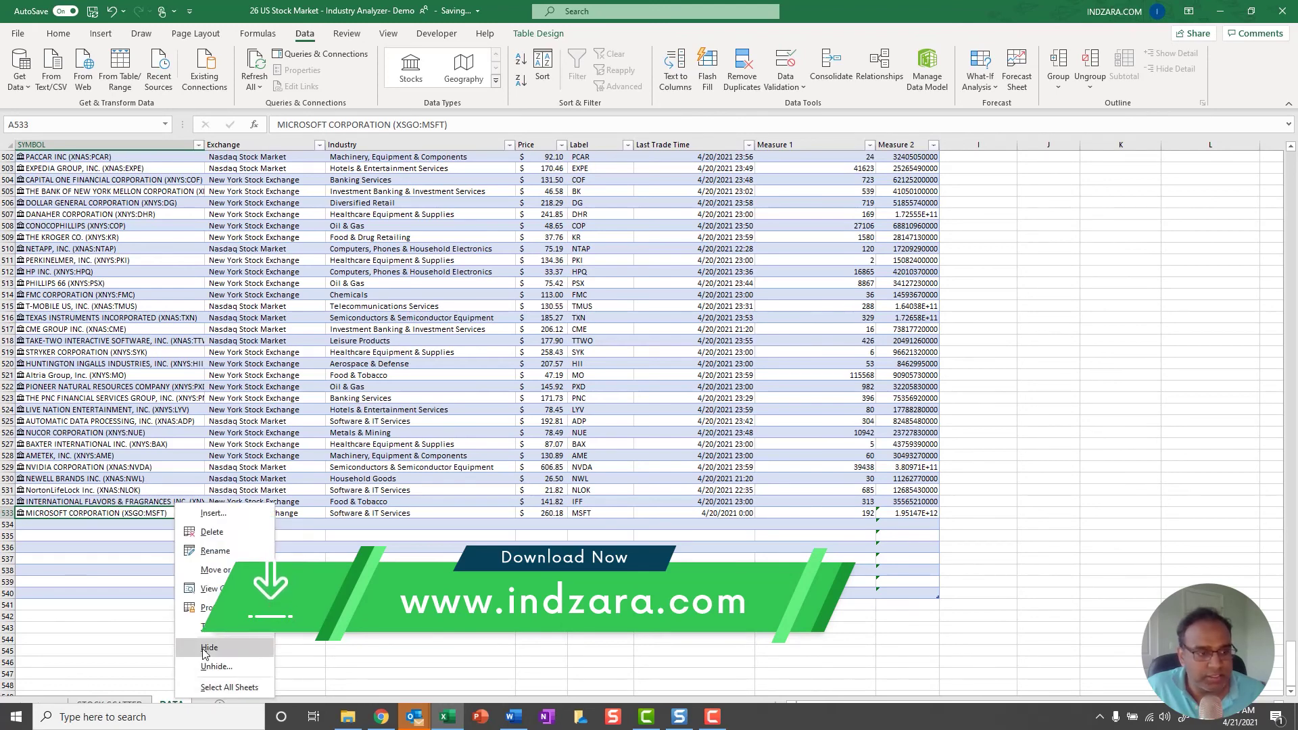
pyautogui.click(143, 701)
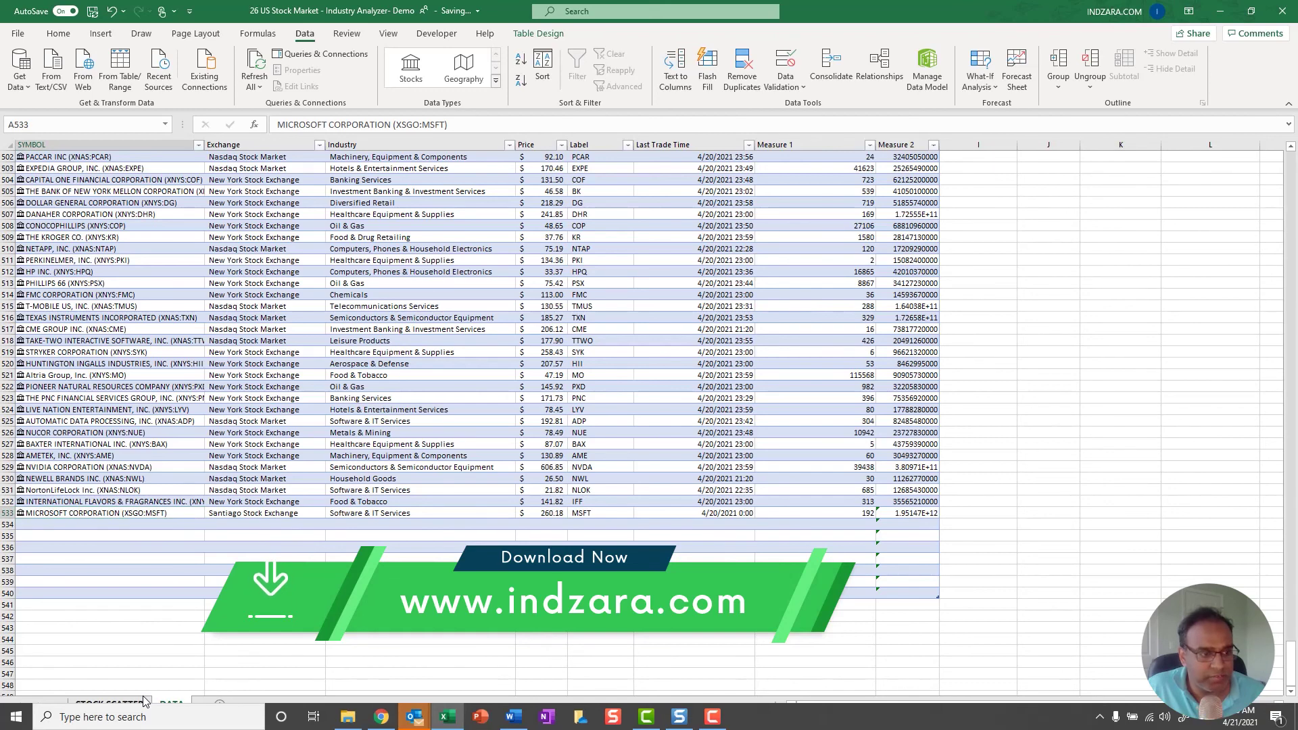
pyautogui.click(143, 701)
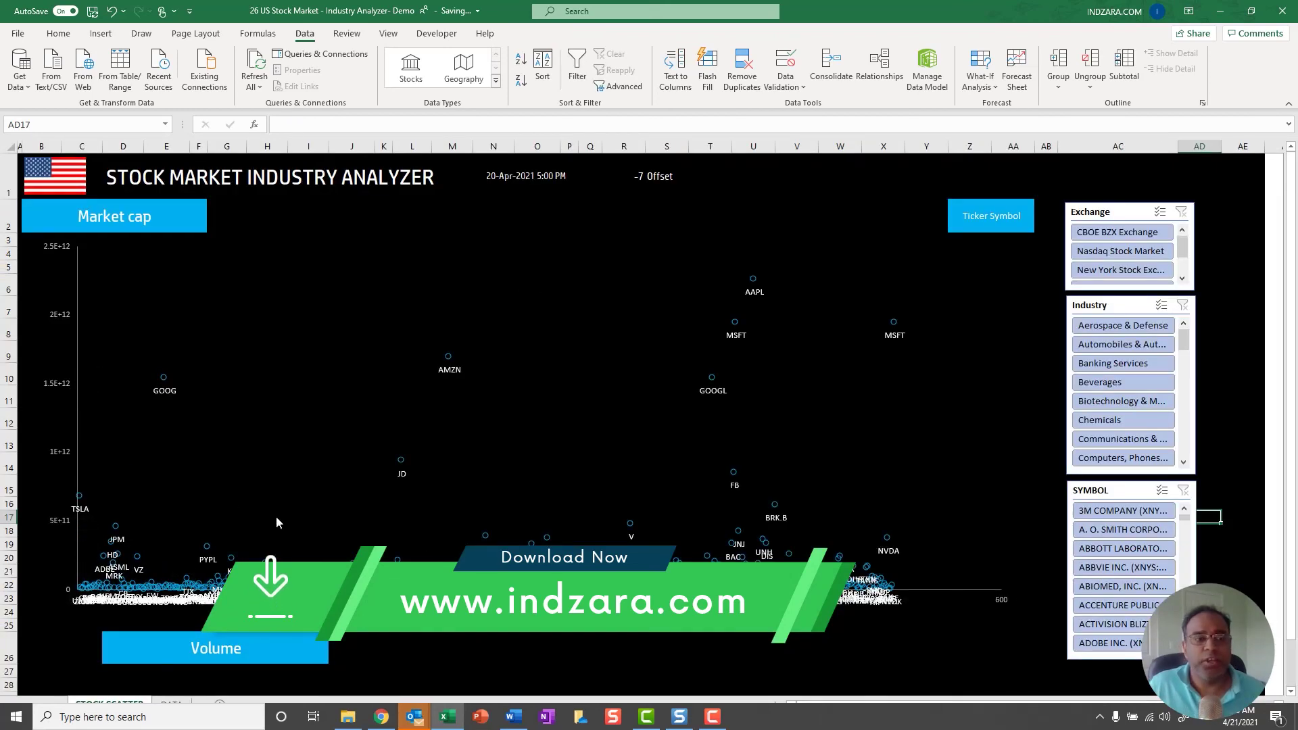